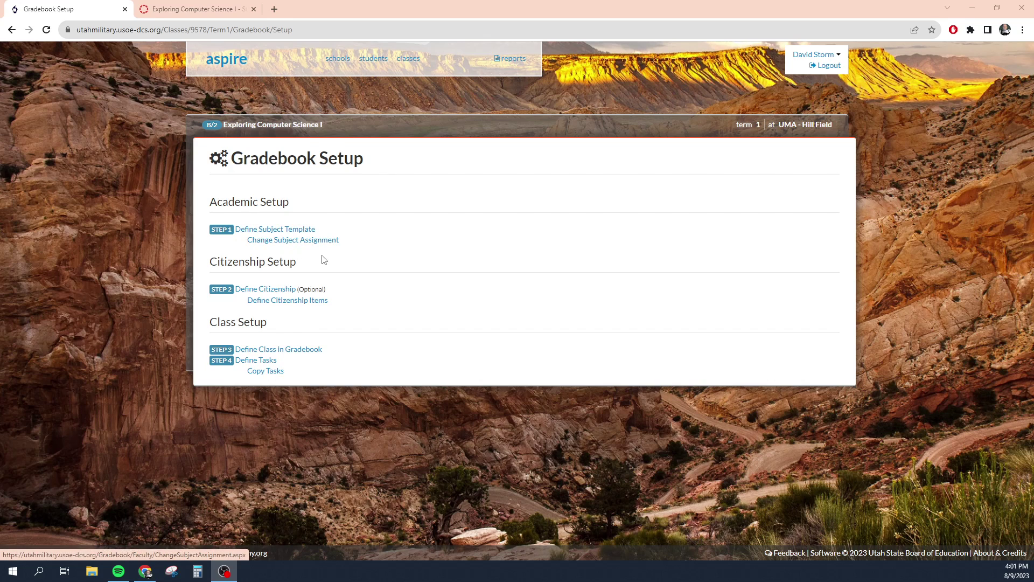
# Start a new subject template titled with the teacher's name and "Sem 1", with category weighting enabled
pyautogui.click(263, 230)
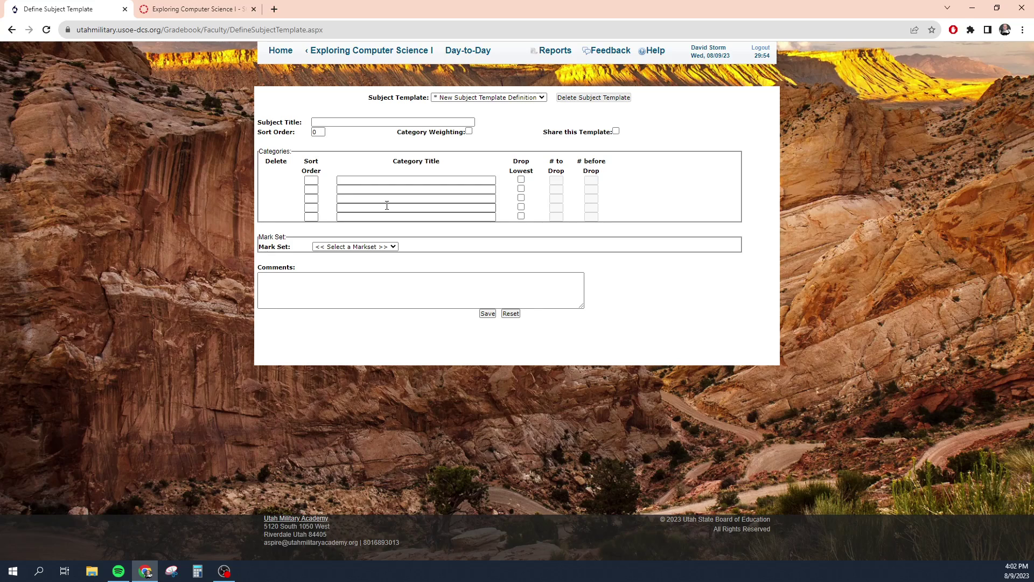
pyautogui.click(336, 121)
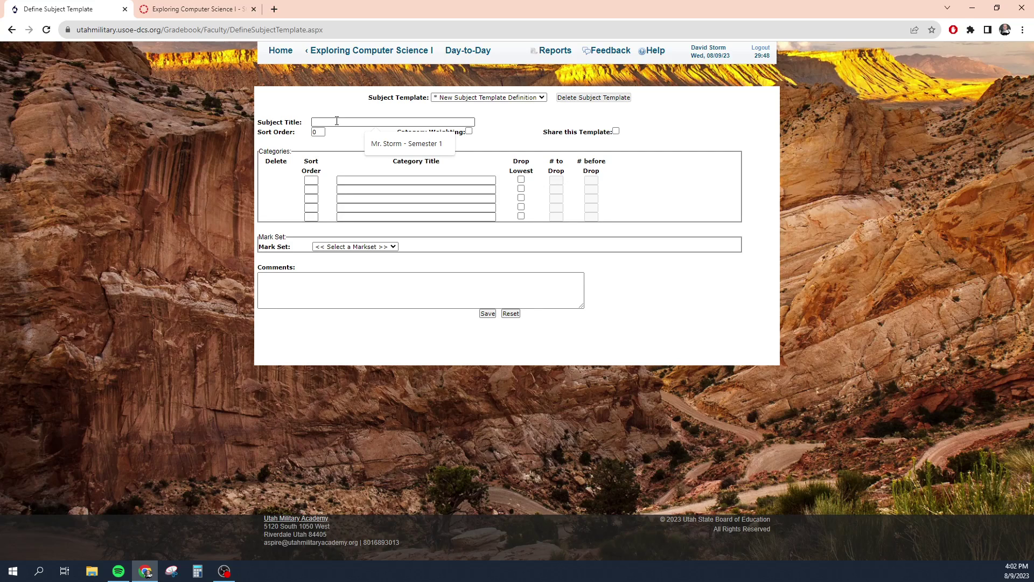
pyautogui.write('Mr. Sr')
pyautogui.write('orm - Sem 1')
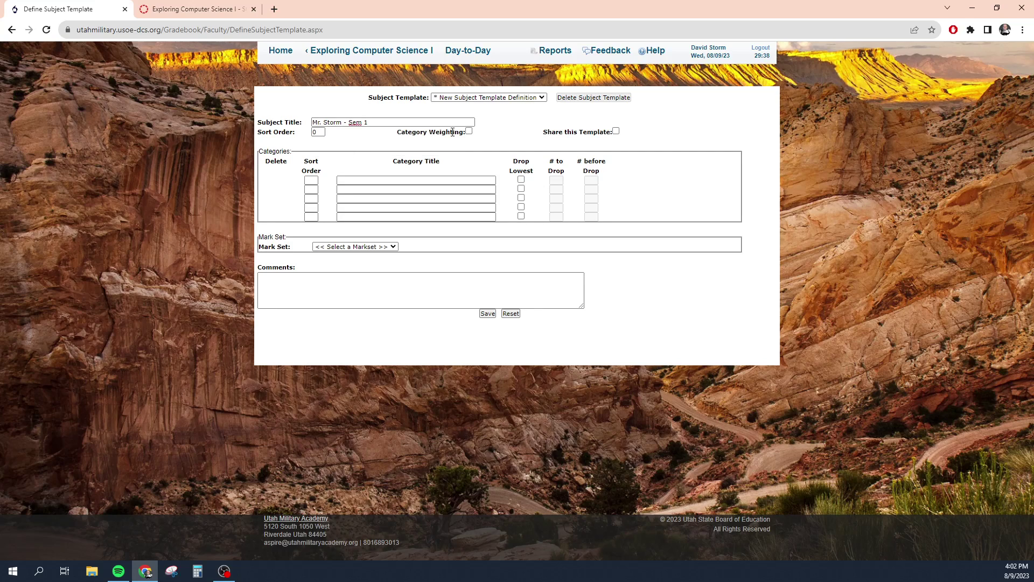
pyautogui.click(469, 131)
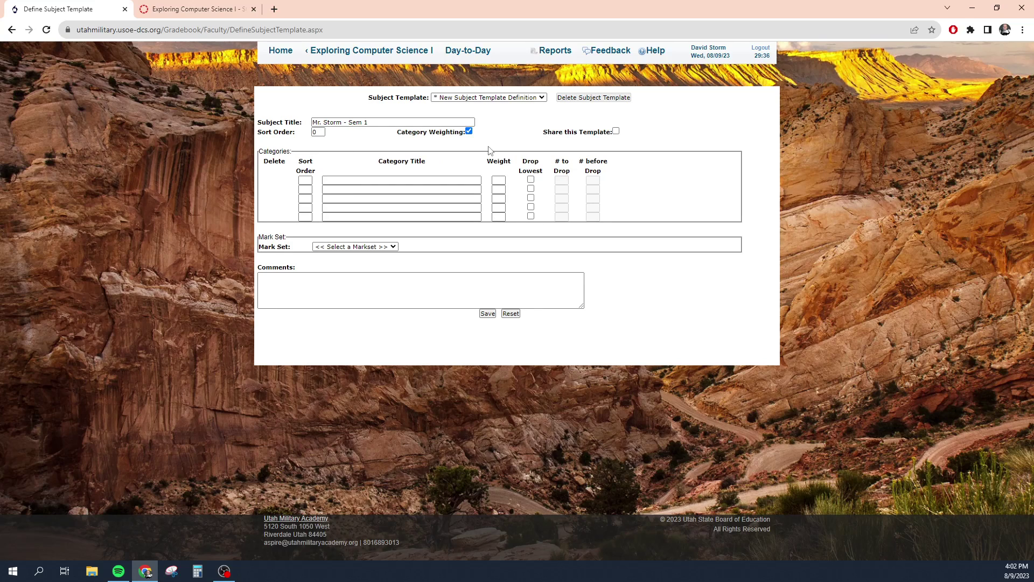
# Add the first category with sort order 1, title "Assignments - Term 1" and weight 50
pyautogui.click(418, 217)
pyautogui.write('1')
pyautogui.click(346, 180)
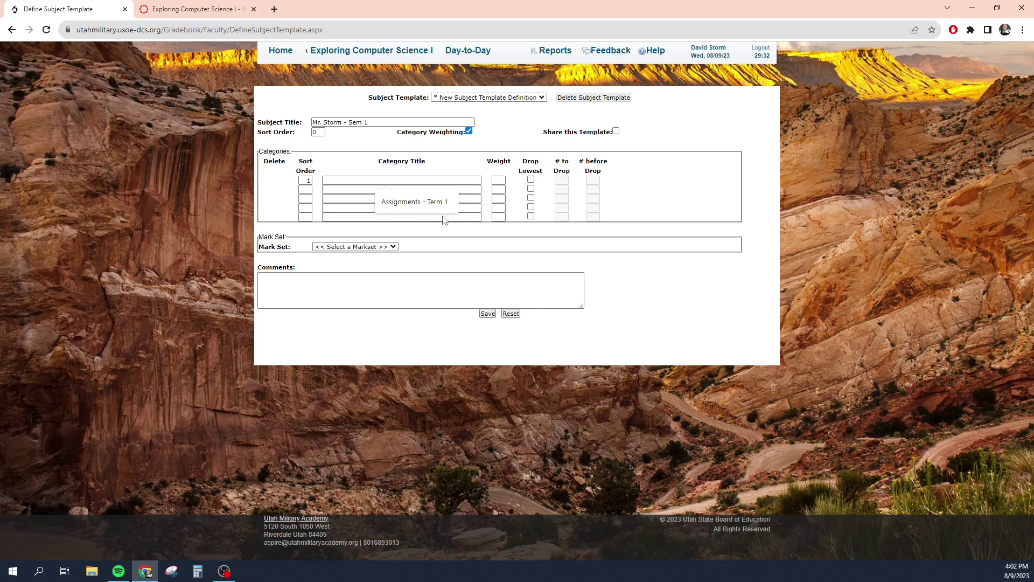
pyautogui.click(396, 202)
pyautogui.click(498, 180)
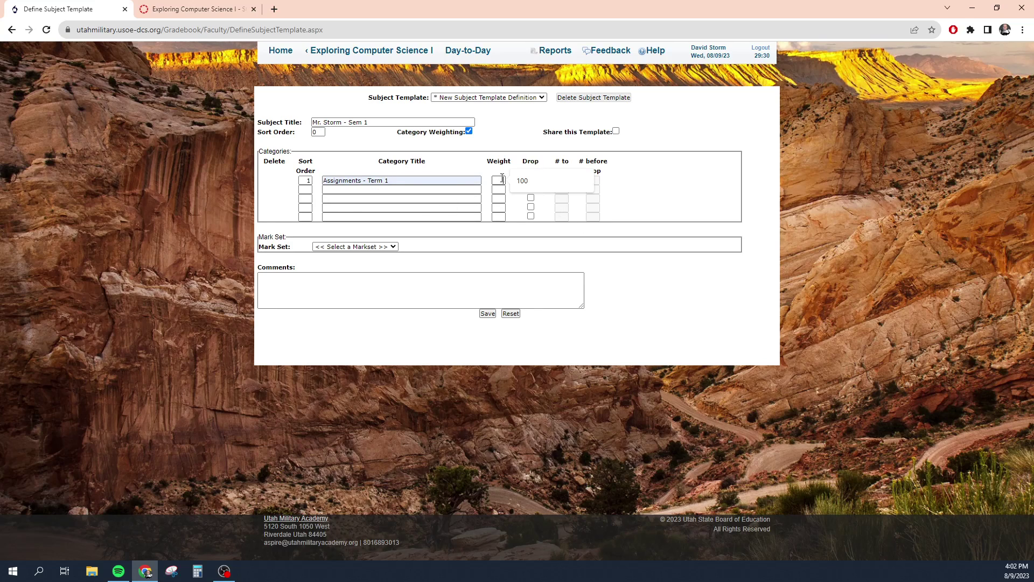
pyautogui.write('50')
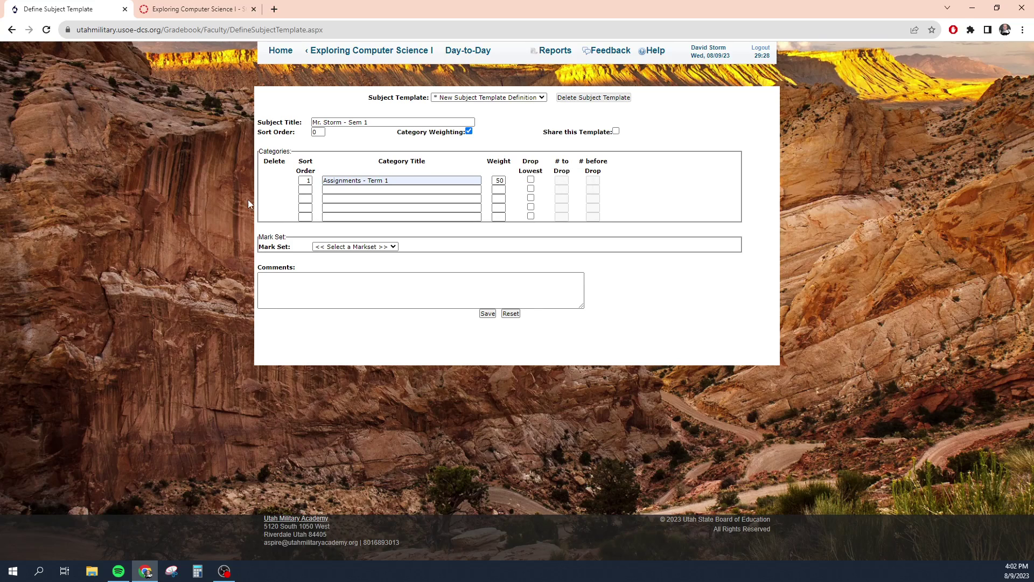
# Add a second category with sort order 2 and title "Quizzes - Term 1"
pyautogui.click(306, 189)
pyautogui.write('2')
pyautogui.click(339, 190)
pyautogui.write('Quizz')
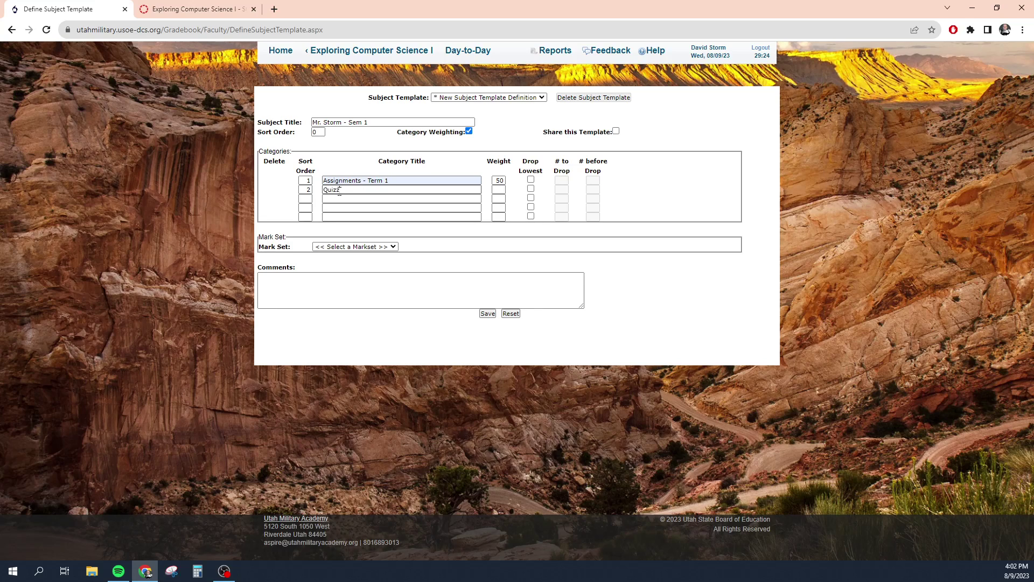
pyautogui.write('es - Term 1')
# Shorten the two category titles to "Assignments" and "Quizzes", and set the Quizzes weight to 40
pyautogui.moveTo(390, 181); pyautogui.dragTo(345, 190)
pyautogui.press('BackSpace')
pyautogui.press('BackSpace')
pyautogui.click(501, 190)
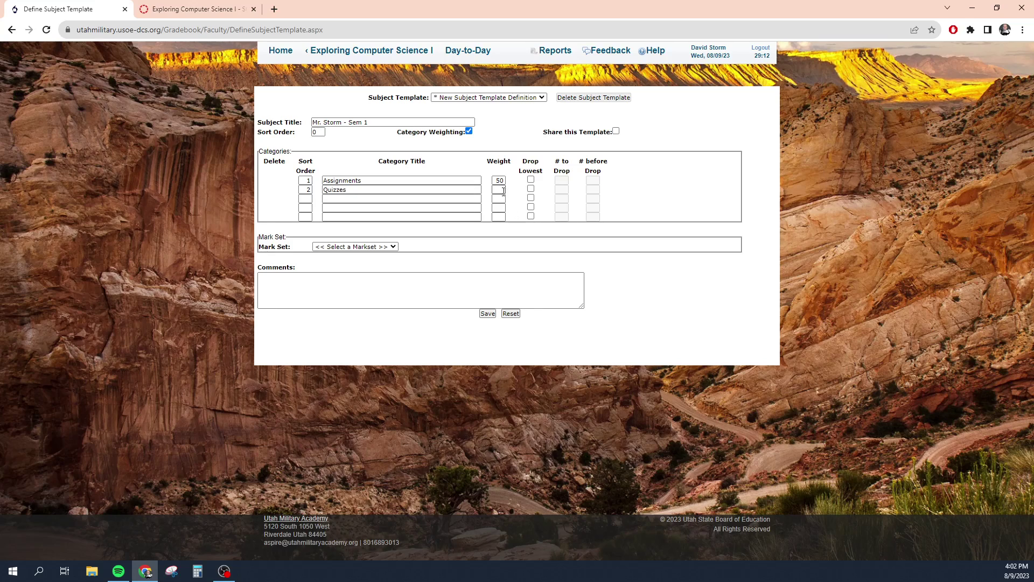
pyautogui.write('40')
# Add a third category with sort order 3, title "Participation" and weight 10
pyautogui.click(305, 199)
pyautogui.write('3')
pyautogui.click(361, 200)
pyautogui.write('Participation')
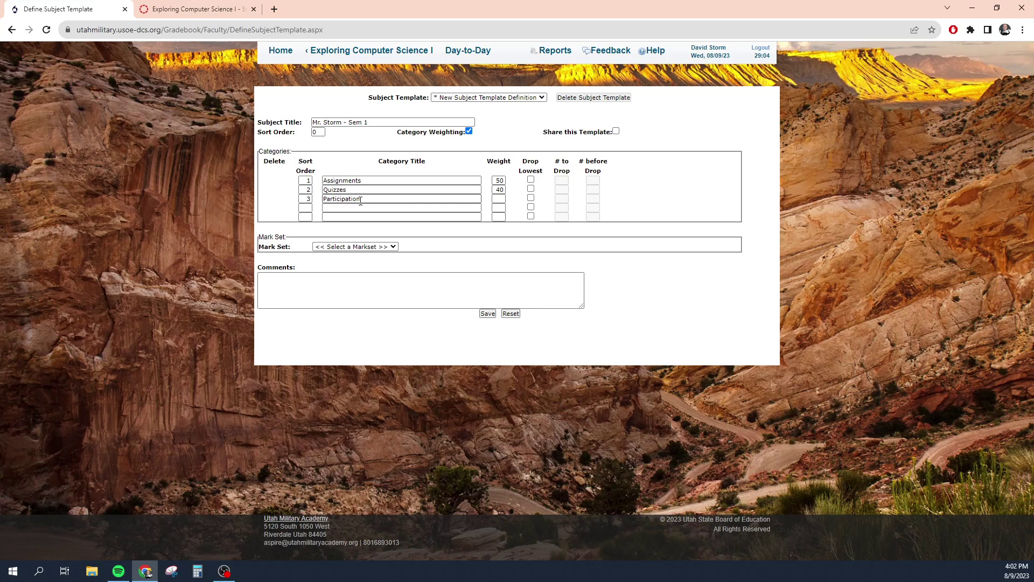
pyautogui.click(504, 199)
pyautogui.write('10')
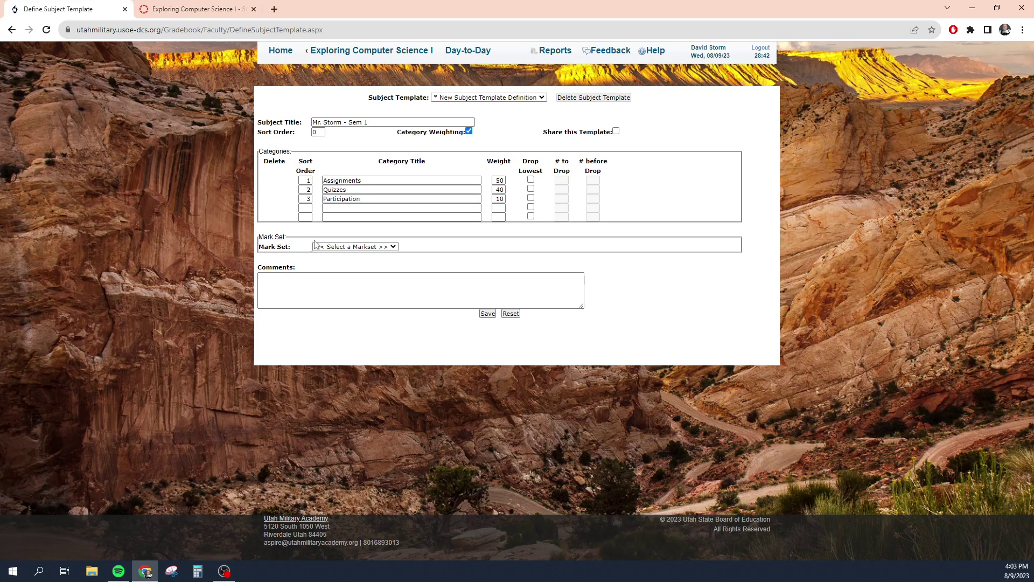
# Set the template's mark set to Letter Marks with +/-
pyautogui.click(358, 248)
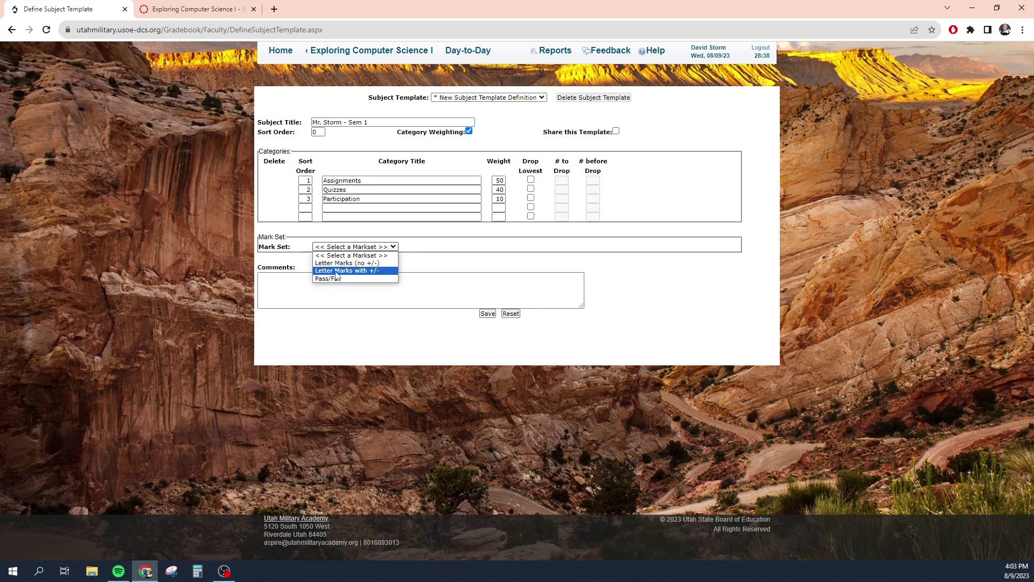
pyautogui.click(374, 271)
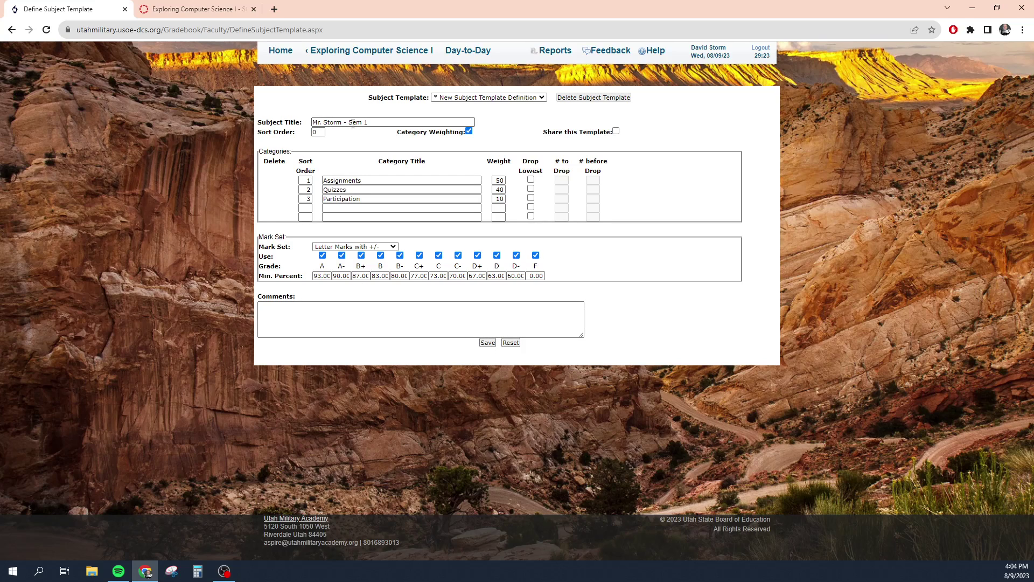
# Turn off category weighting and clear the Quizzes and Participation rows, keeping only the Assignments category
pyautogui.press('Tab')
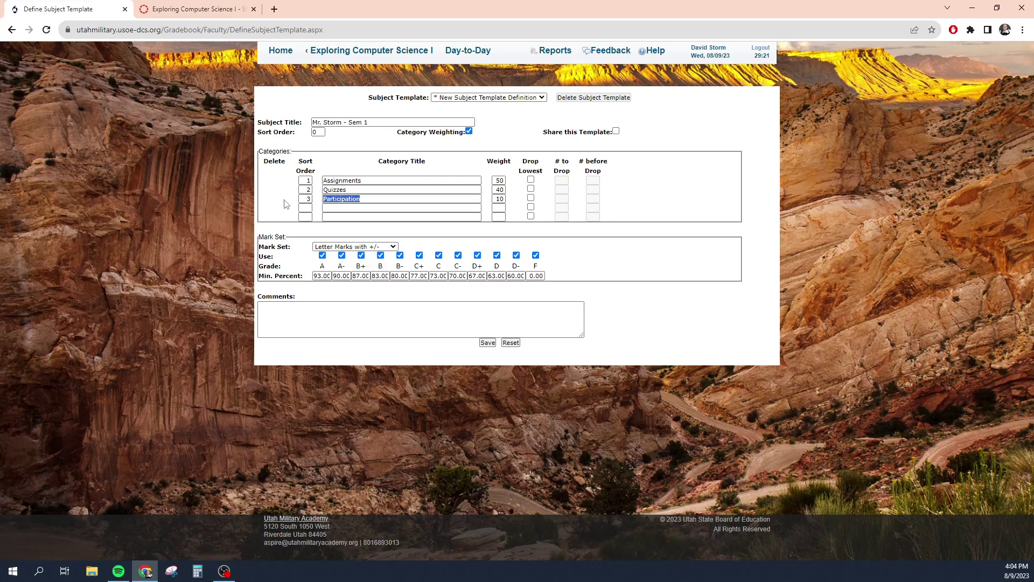
pyautogui.press('BackSpace')
pyautogui.click(469, 131)
pyautogui.moveTo(316, 199); pyautogui.dragTo(305, 191)
pyautogui.press('BackSpace')
pyautogui.moveTo(372, 189); pyautogui.dragTo(304, 196)
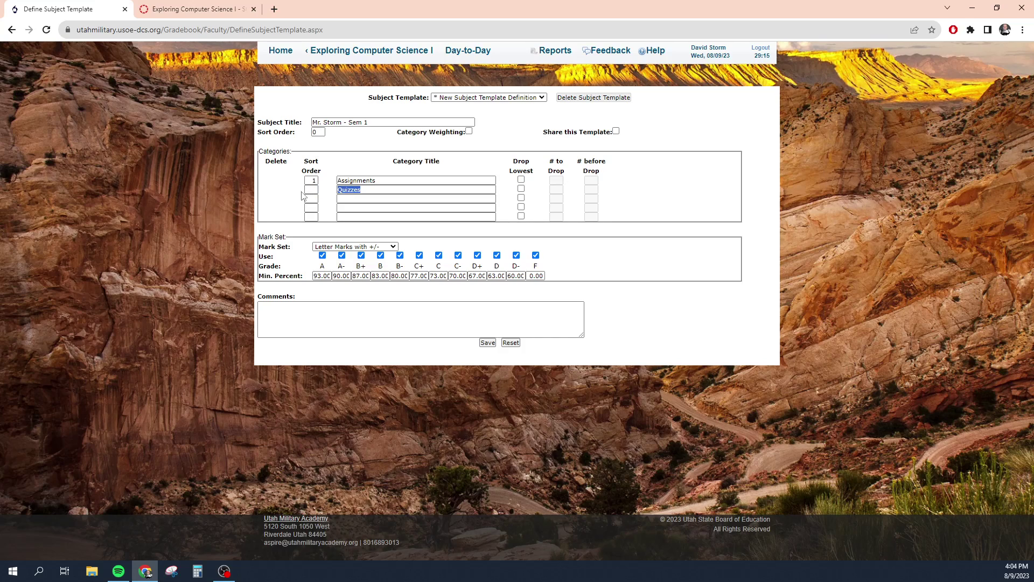
pyautogui.press('BackSpace')
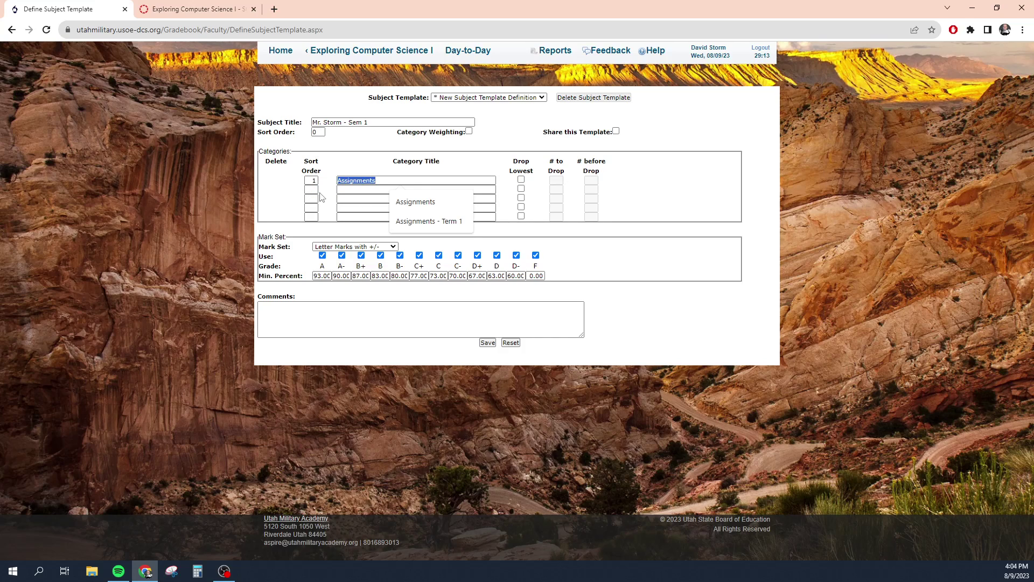
pyautogui.click(280, 194)
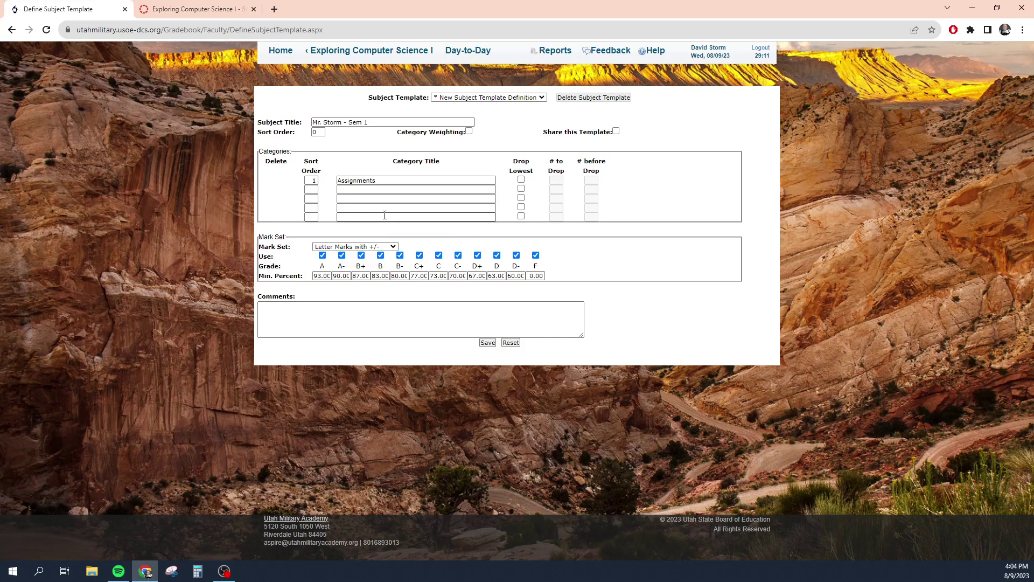
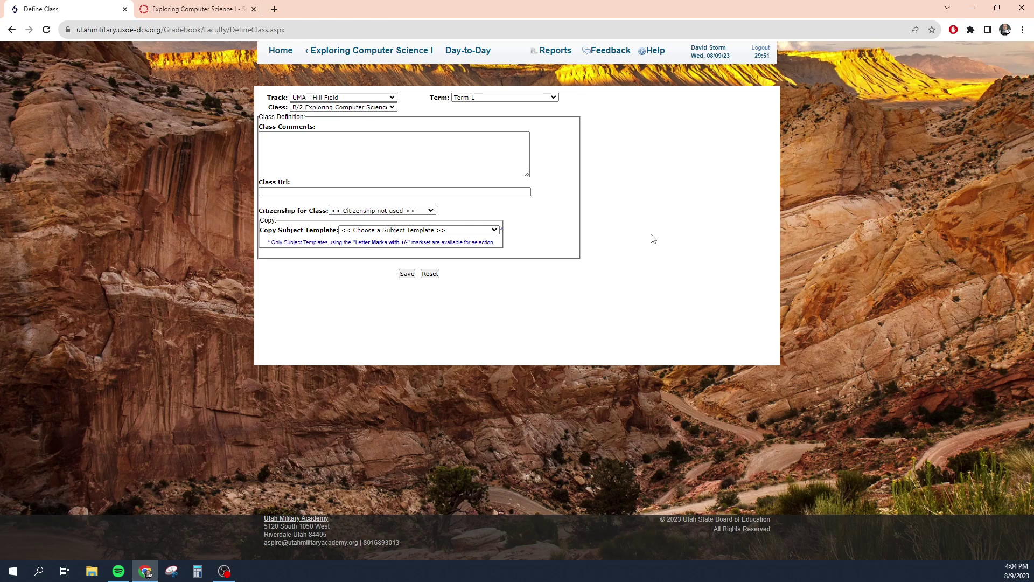
# Select the B/2 Exploring Computer Science I class and choose the teacher's "Sem 1" subject template to copy
pyautogui.click(356, 107)
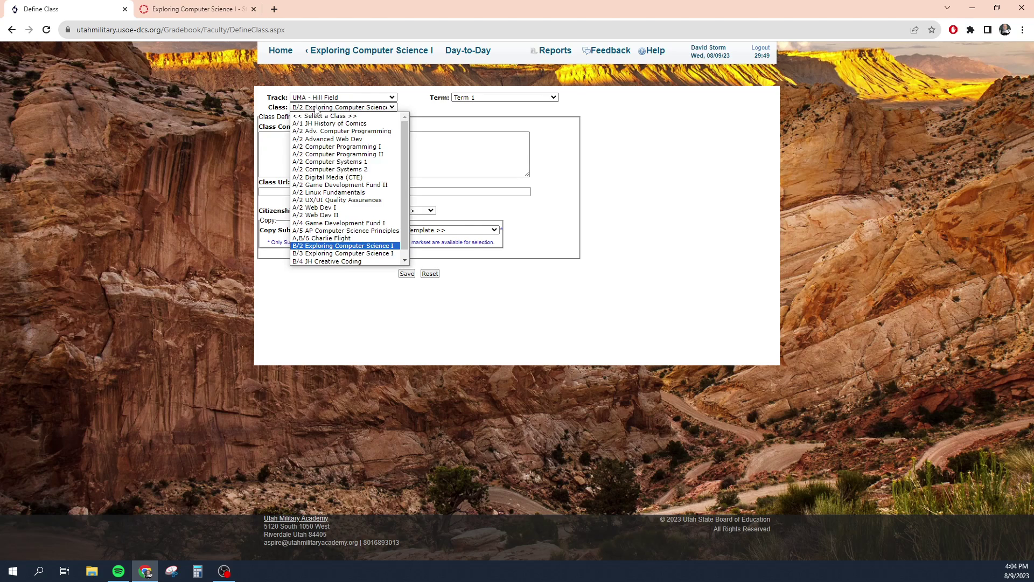
pyautogui.click(364, 249)
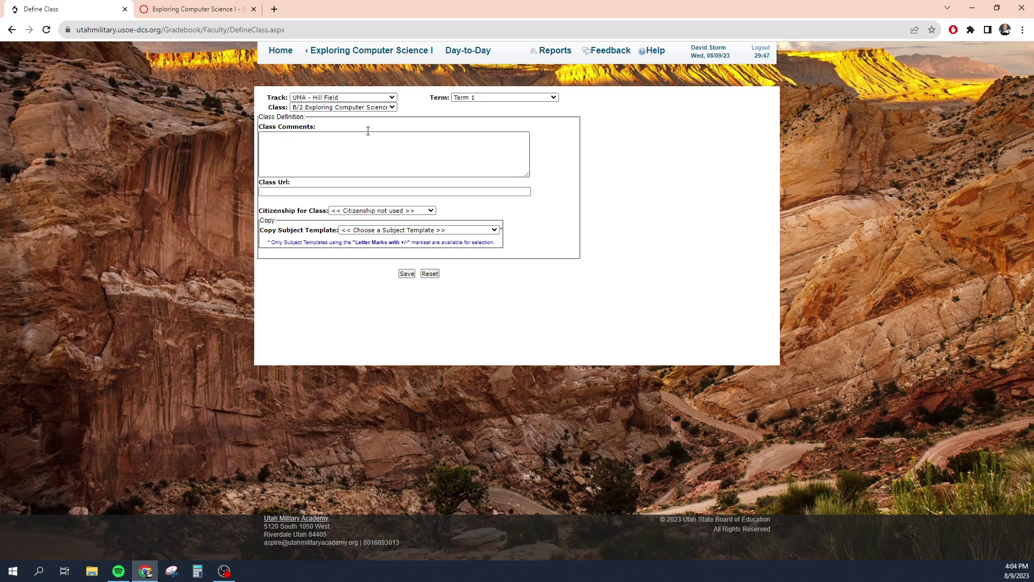
pyautogui.click(464, 232)
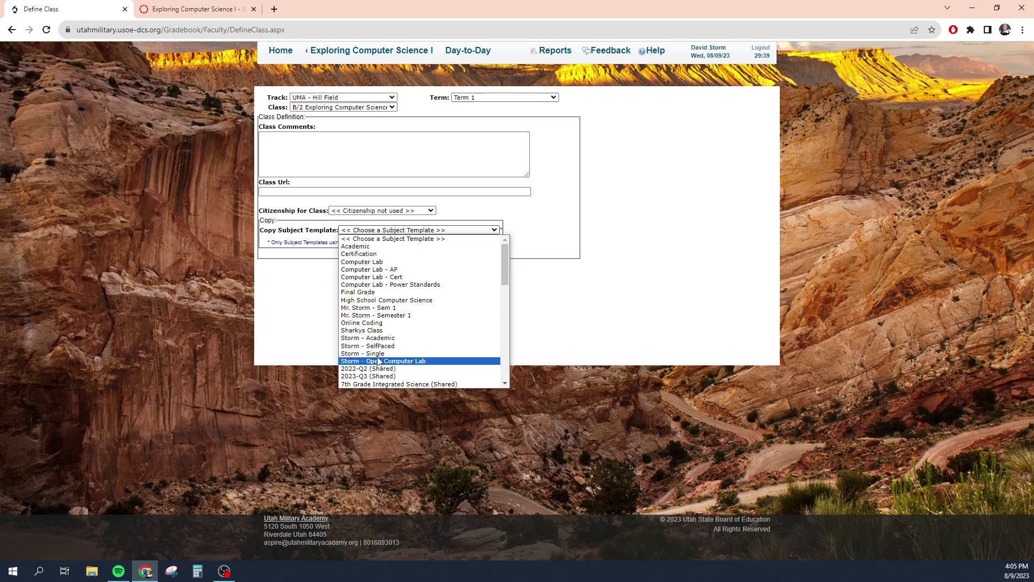
pyautogui.click(377, 308)
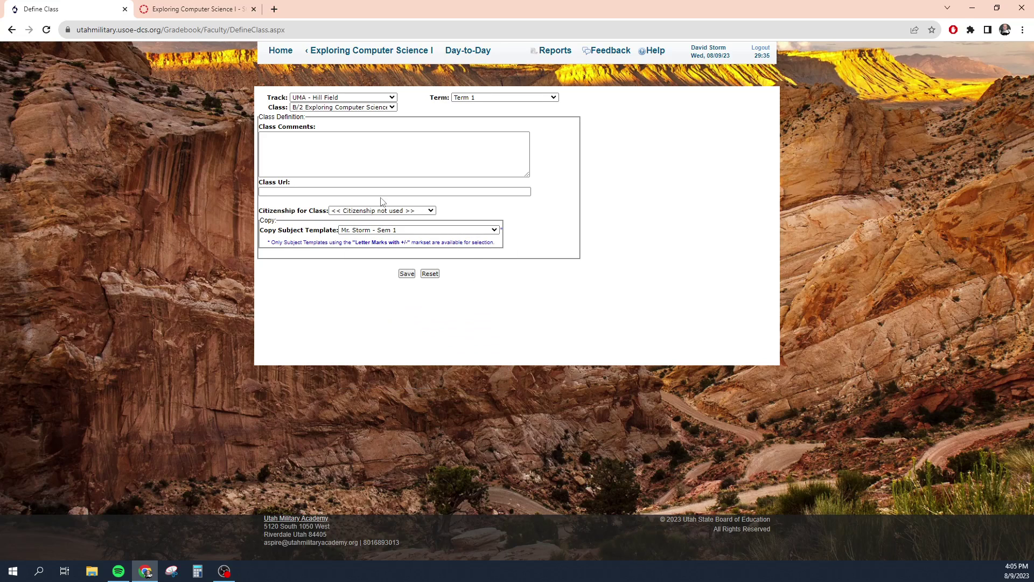
# Choose Computer Lab as the subject template to copy for the class and save the class definition
pyautogui.click(403, 231)
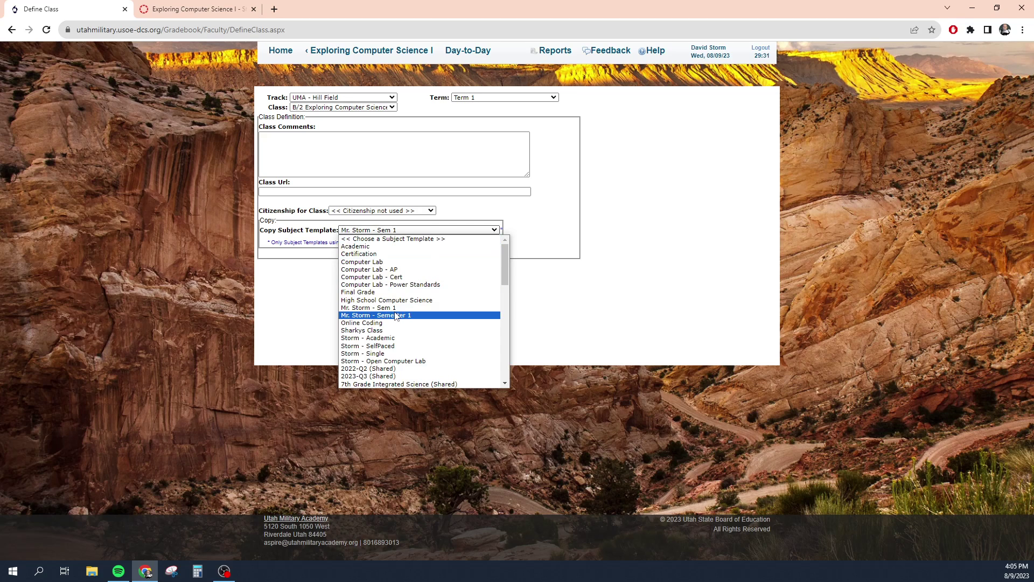
pyautogui.click(386, 262)
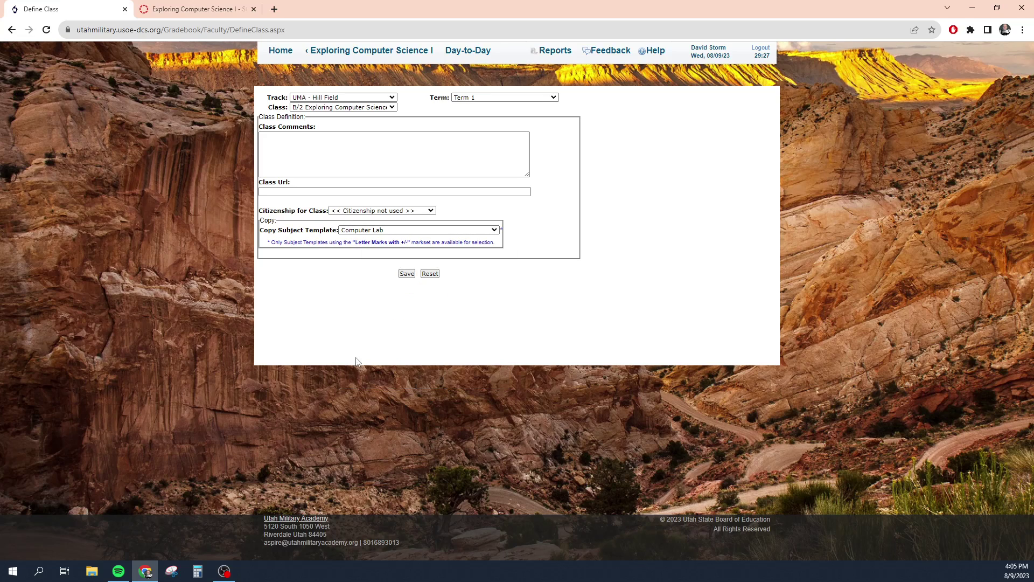
pyautogui.click(407, 275)
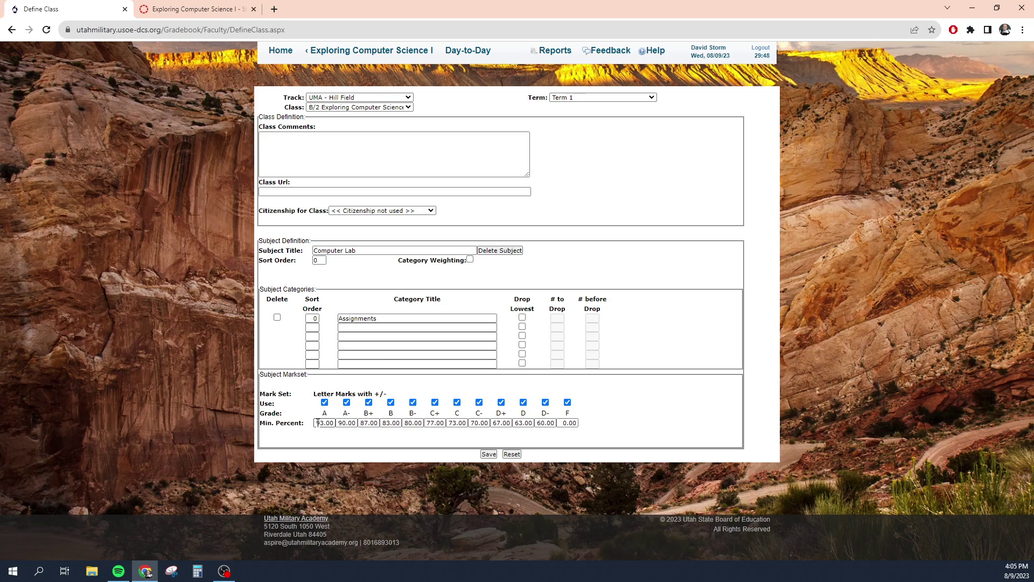
pyautogui.click(488, 454)
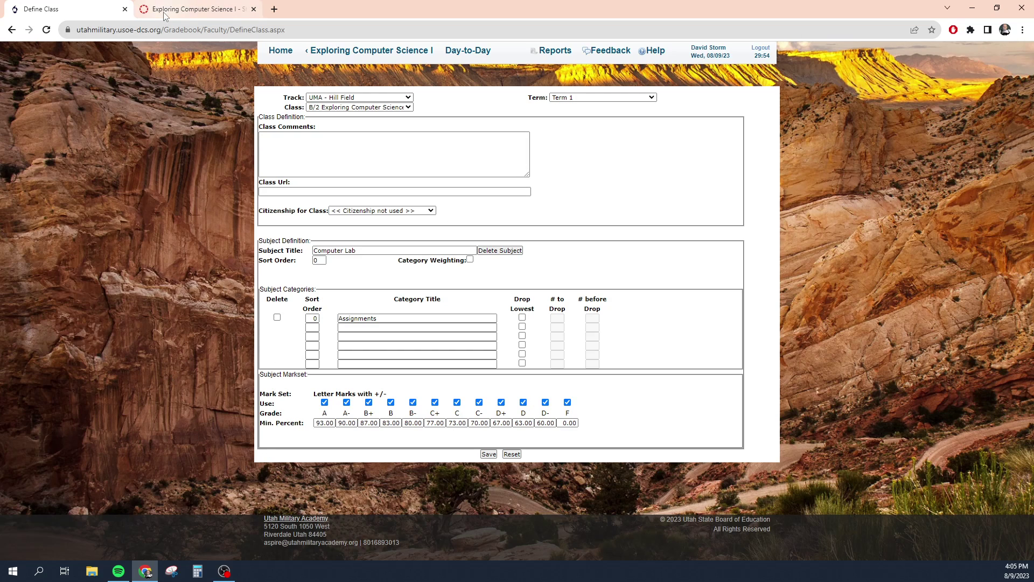
# Compare the 2024-S1 semester in the Exploring Computer Science I course title in Canvas with the term in the Aspire class definition
pyautogui.click(194, 9)
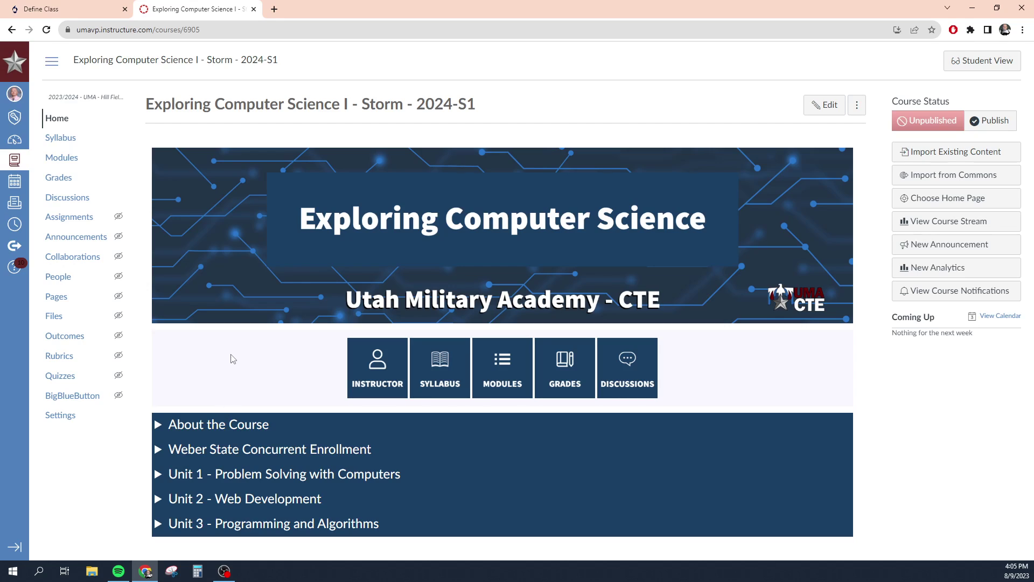
pyautogui.moveTo(418, 104); pyautogui.dragTo(477, 104)
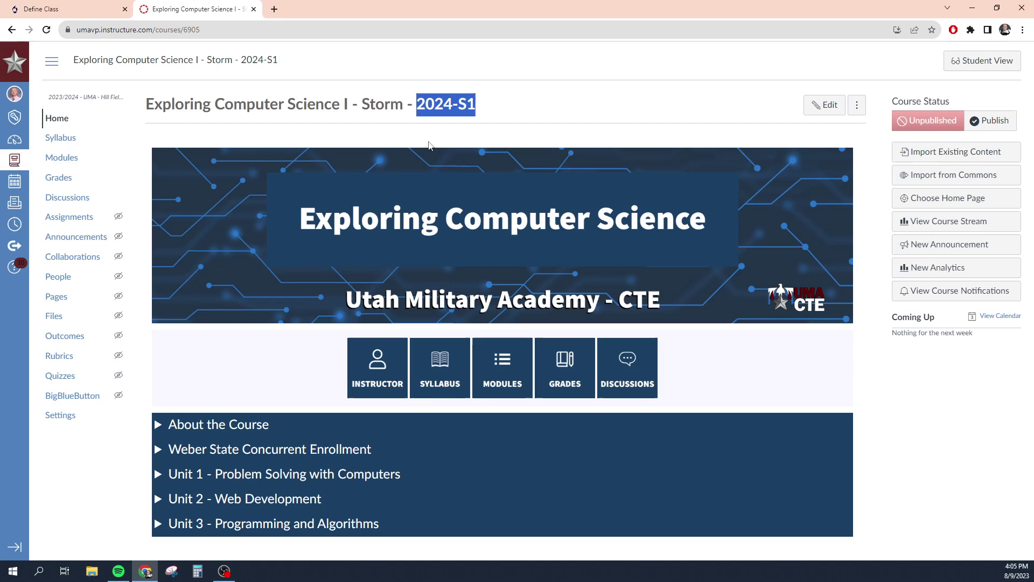
pyautogui.click(345, 159)
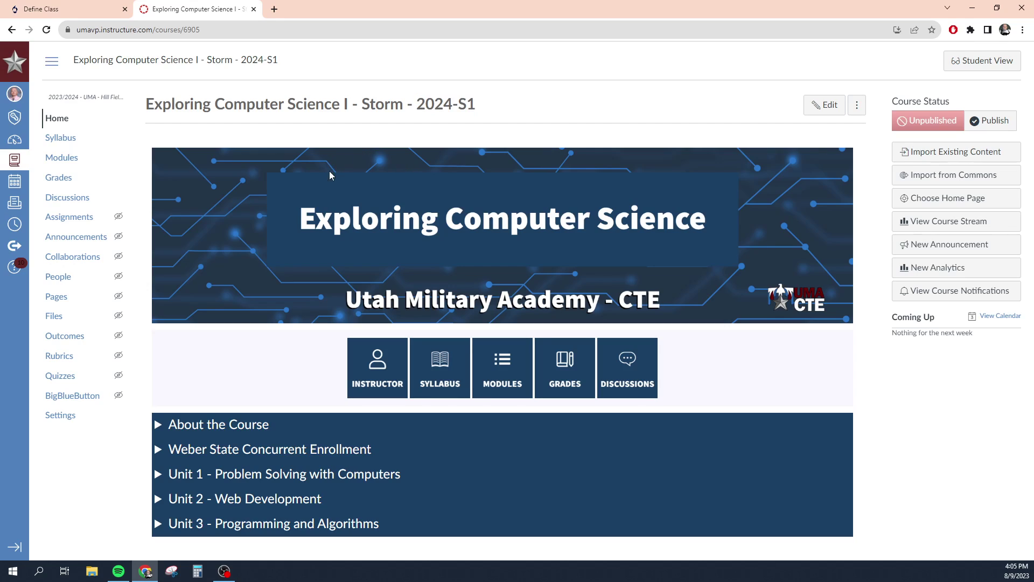
pyautogui.click(121, 7)
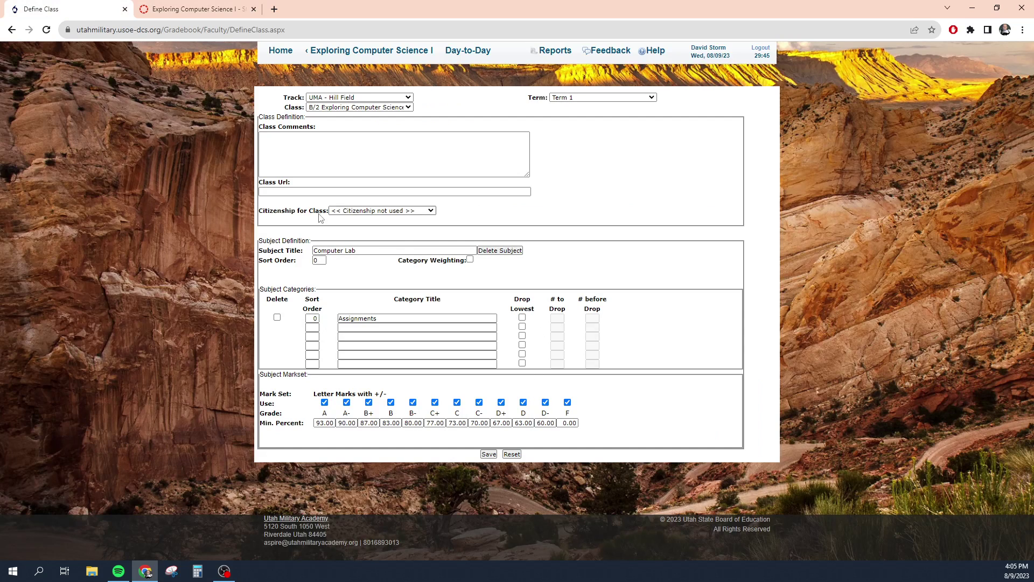
pyautogui.click(206, 10)
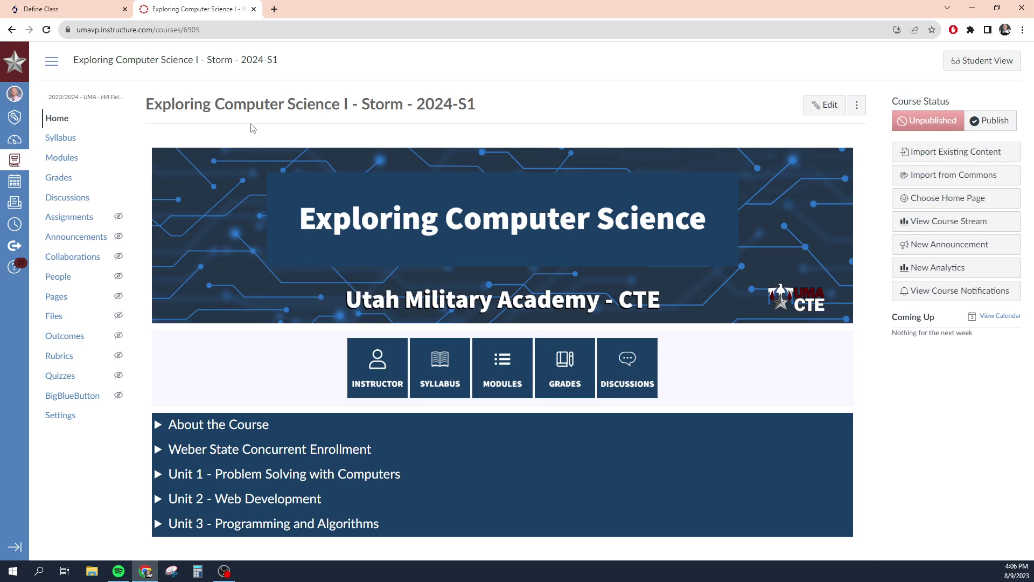
pyautogui.click(43, 9)
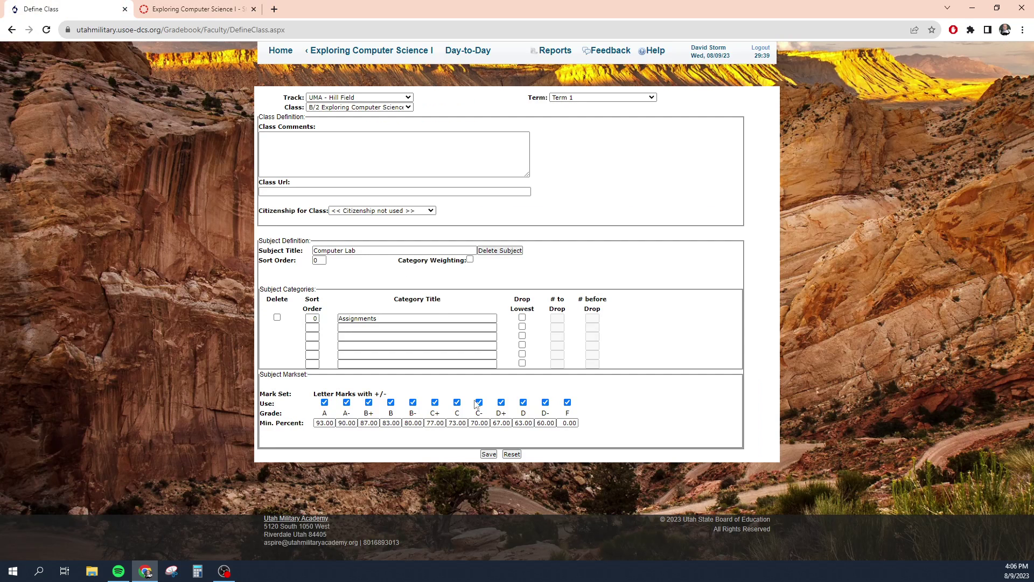
# Open the Define Task page in Aspire, and view the assignments list of the Exploring Computer Science I course in Canvas
pyautogui.moveTo(459, 52)
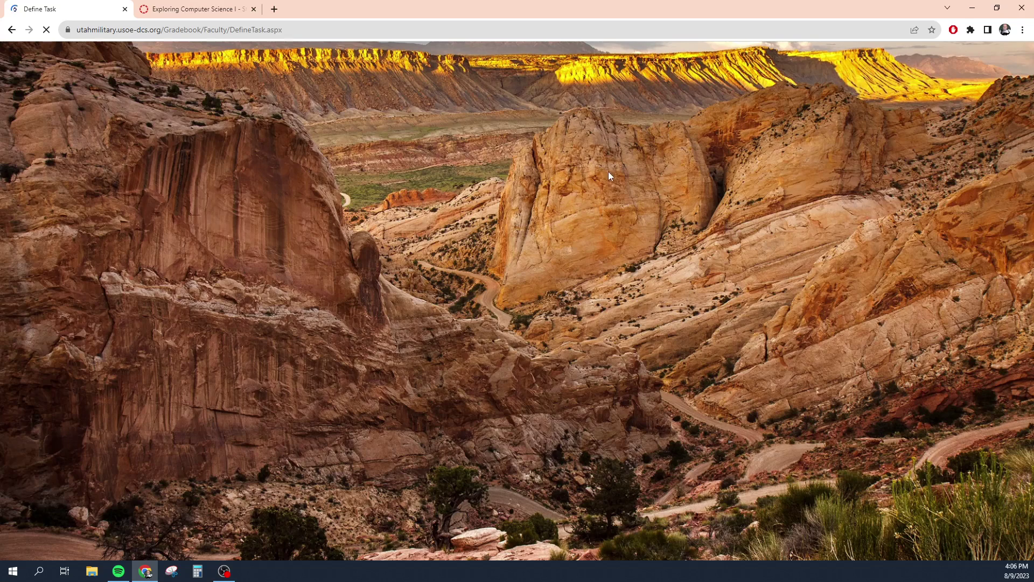
pyautogui.click(181, 15)
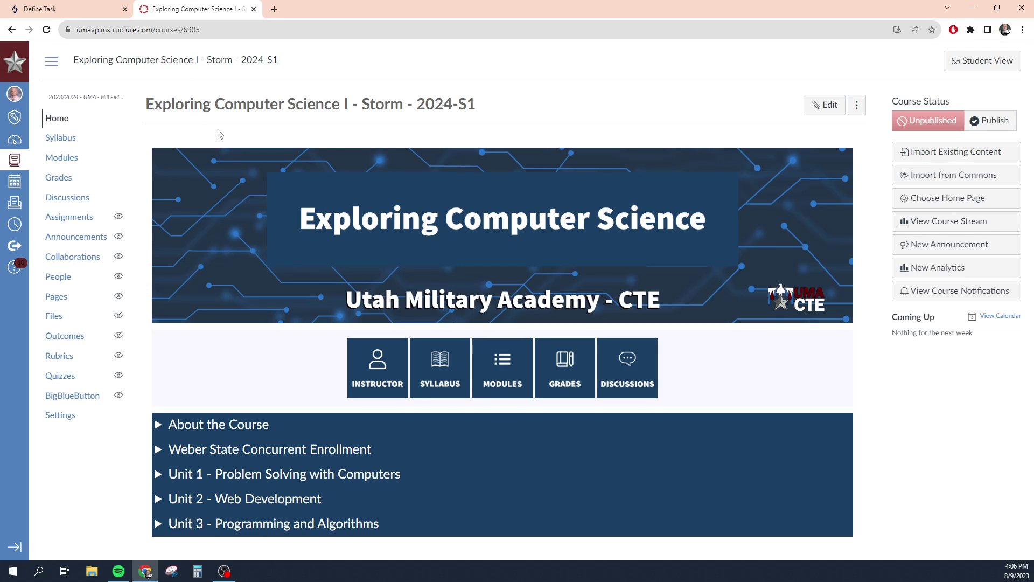
pyautogui.click(69, 219)
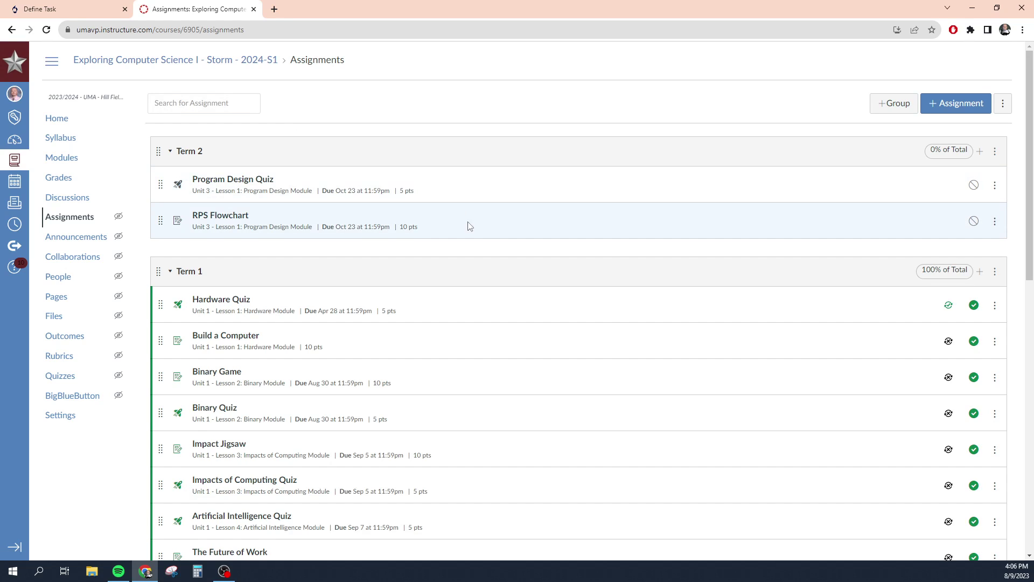
# Review the Term 1 and Term 2 assignment groups in Canvas and look at the form for adding an assignment group
pyautogui.scroll(-2, 518, 258)
pyautogui.scroll(-1, 525, 278)
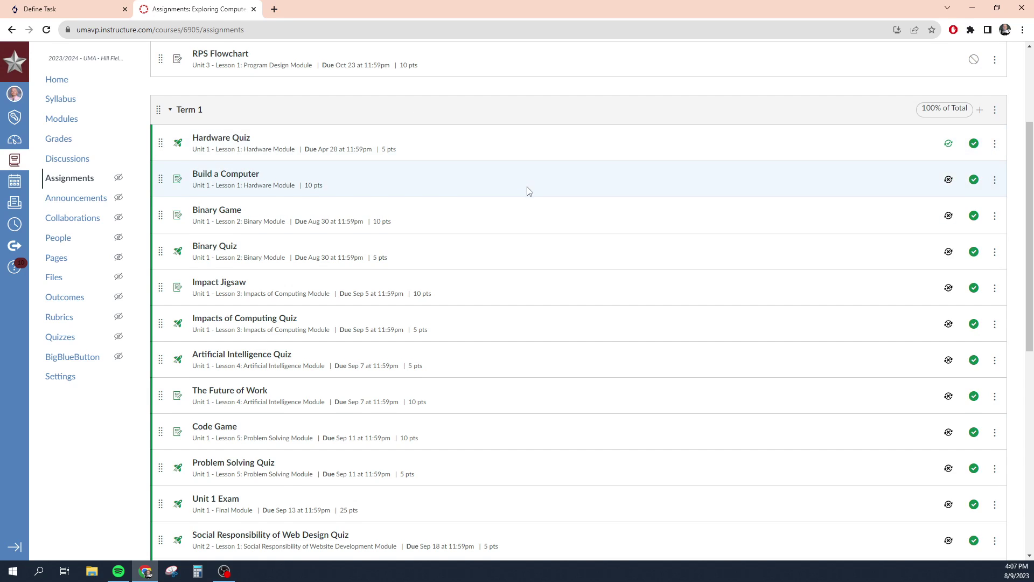
pyautogui.scroll(-1, 511, 185)
pyautogui.scroll(4, 466, 160)
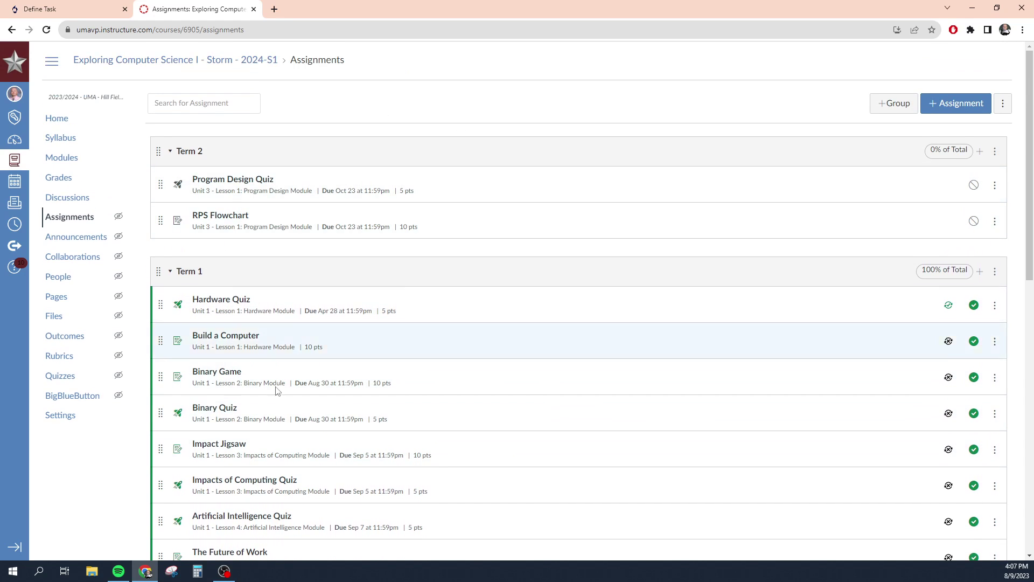
pyautogui.click(892, 106)
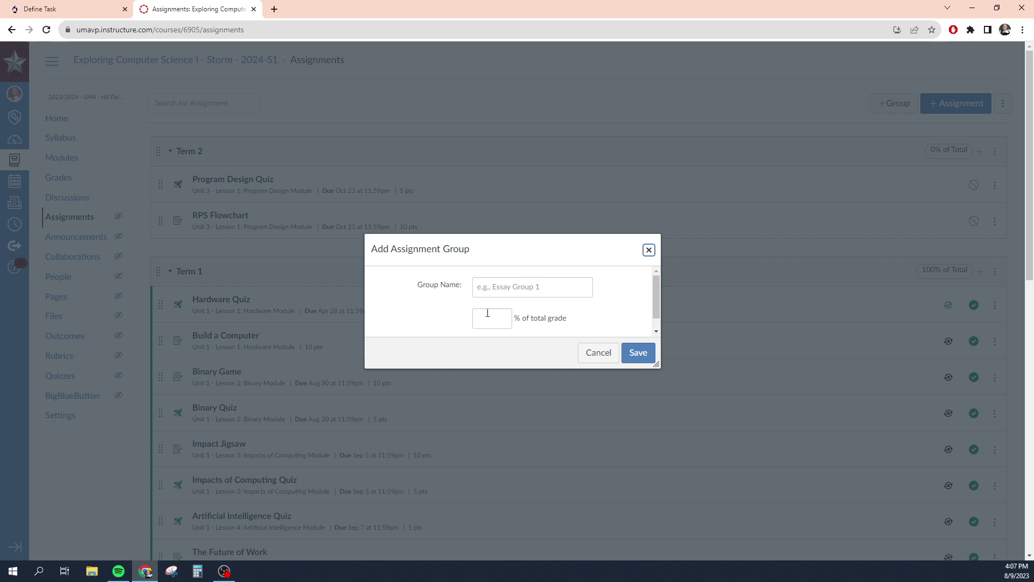
pyautogui.click(648, 250)
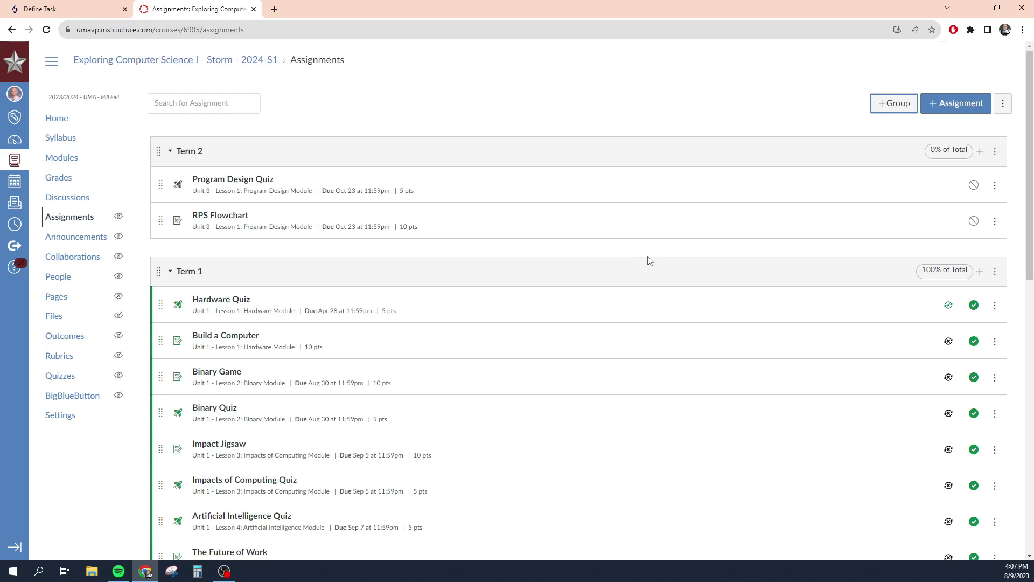
pyautogui.scroll(-4, 744, 338)
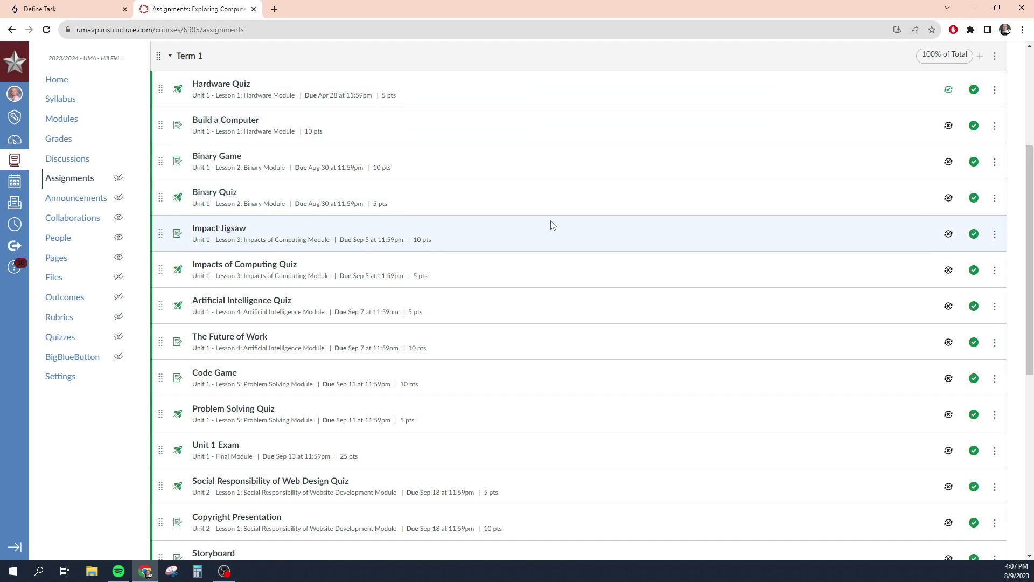
# Switch to Aspire's Define Task page and examine the category, due date, title and points fields of the first task row
pyautogui.click(70, 9)
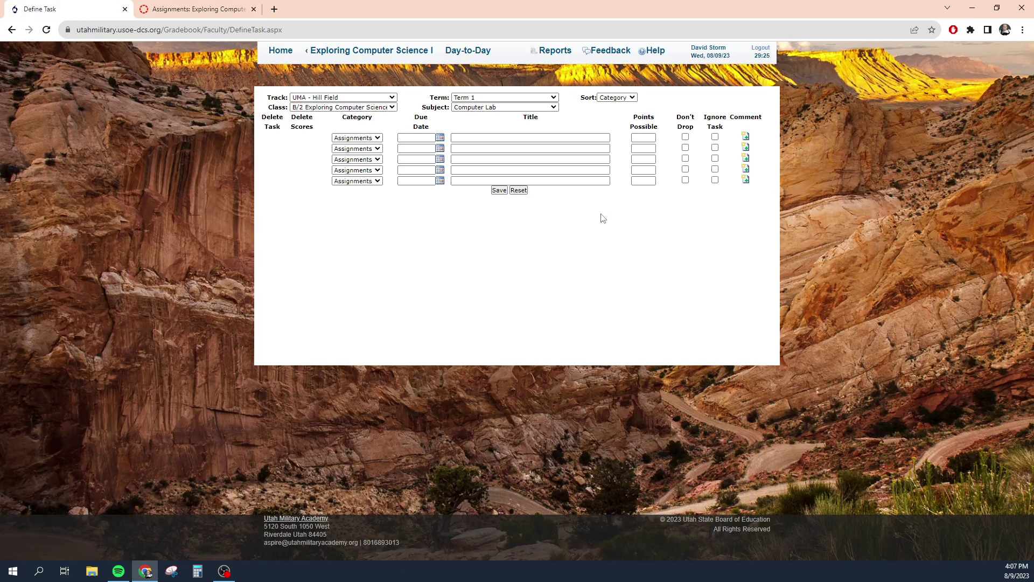
pyautogui.click(380, 139)
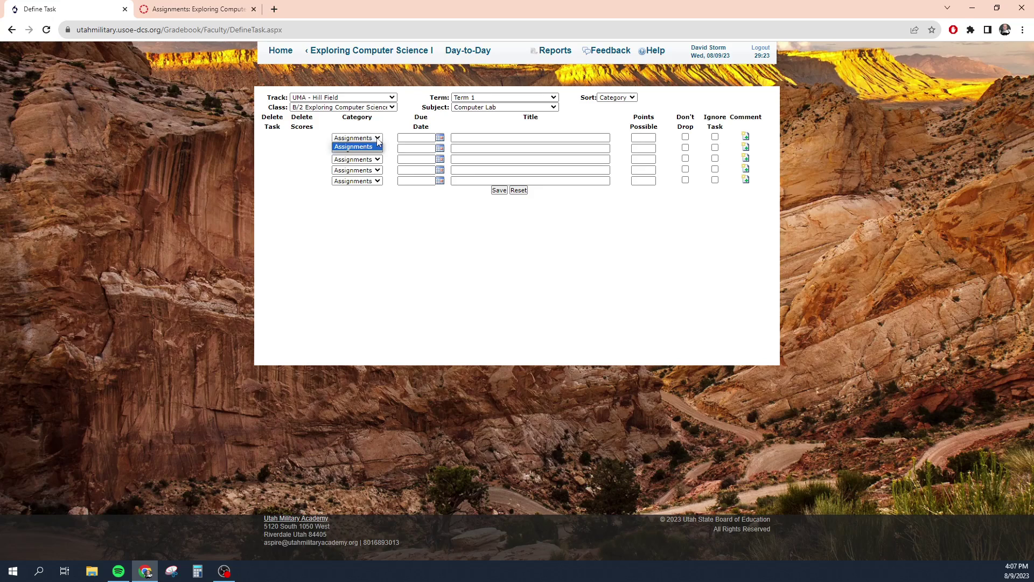
pyautogui.click(375, 147)
pyautogui.click(440, 138)
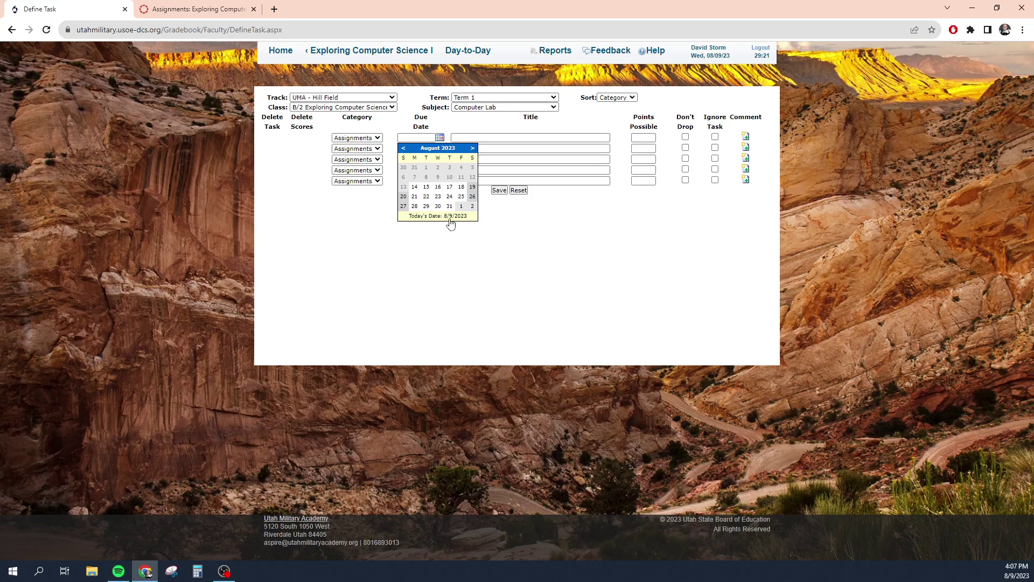
pyautogui.click(499, 138)
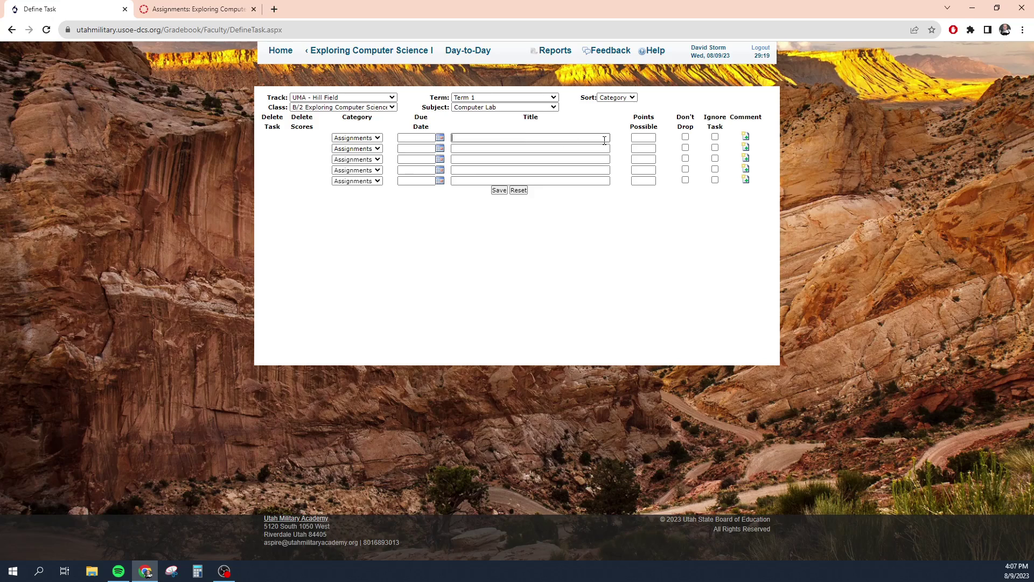
pyautogui.click(645, 138)
# Switch to Canvas, open the Build a Computer assignment from the Term 1 group, and review its instructions, points and rubric
pyautogui.click(200, 9)
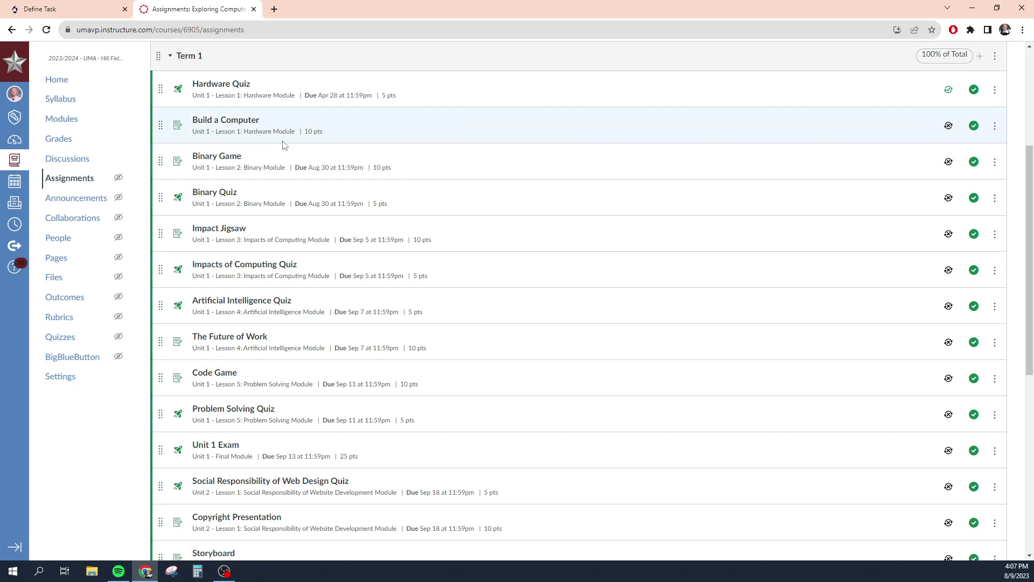
pyautogui.click(229, 122)
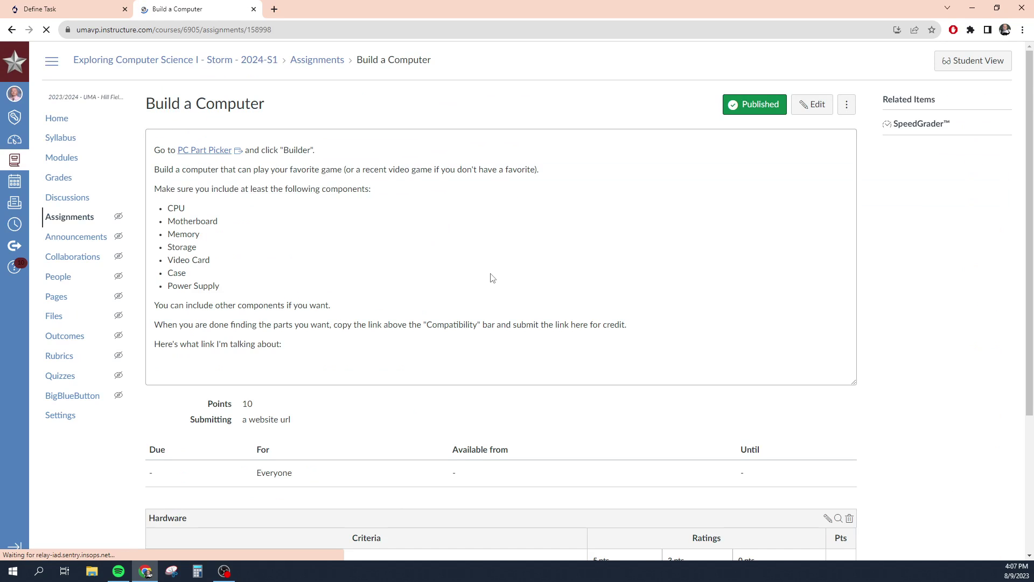
pyautogui.scroll(-4, 492, 278)
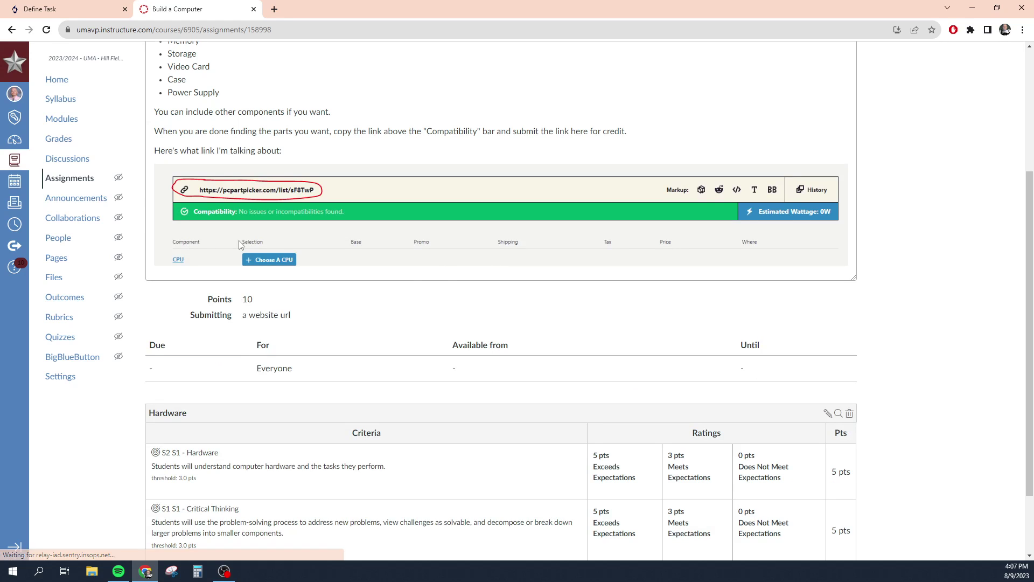
pyautogui.scroll(3, 519, 347)
pyautogui.scroll(-1, 518, 346)
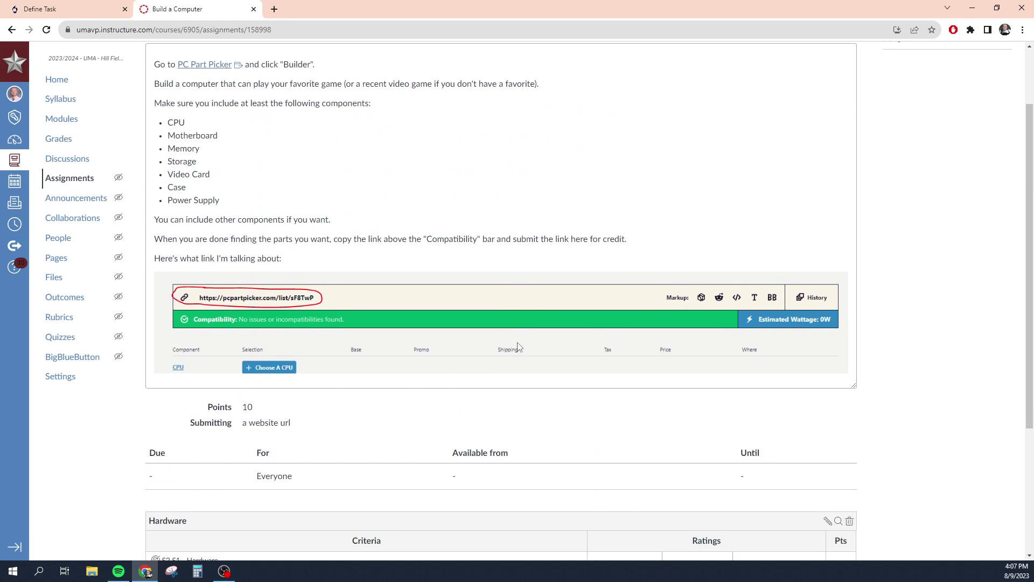
pyautogui.scroll(2, 771, 163)
# Edit the Build a Computer assignment to set its due date to Aug 28, 2023, for everyone, and save it
pyautogui.click(813, 106)
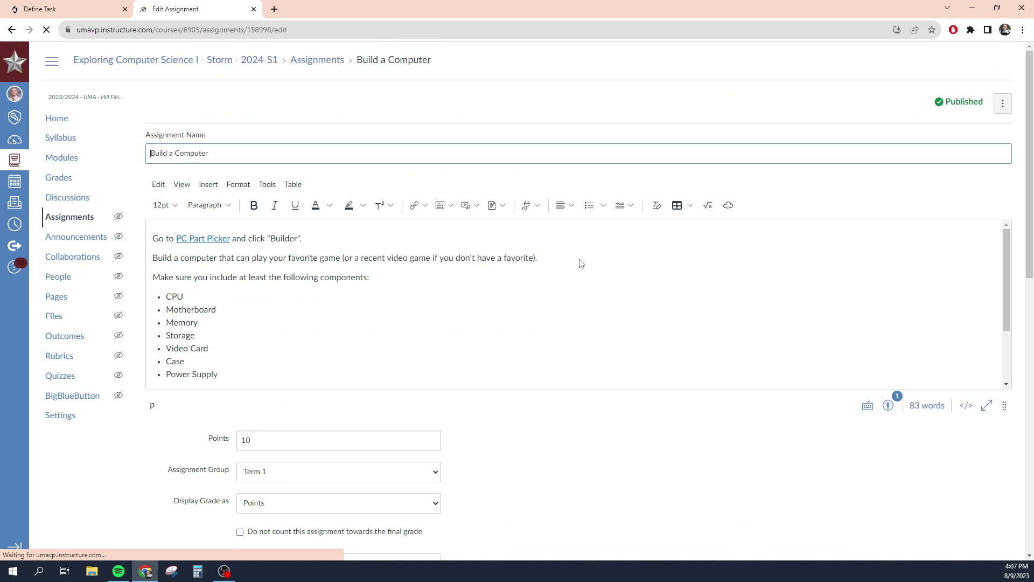
pyautogui.scroll(-12, 598, 367)
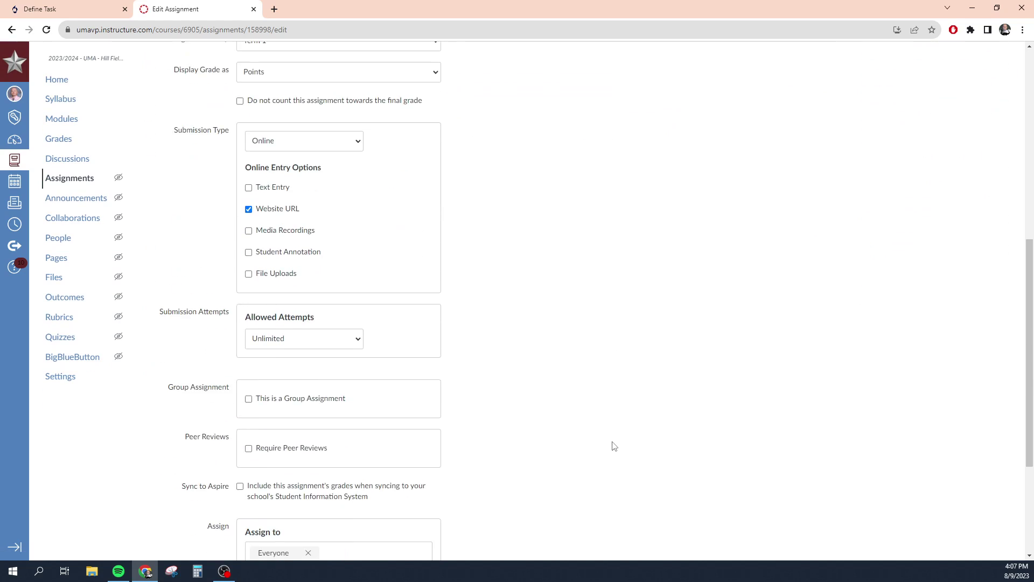
pyautogui.click(419, 404)
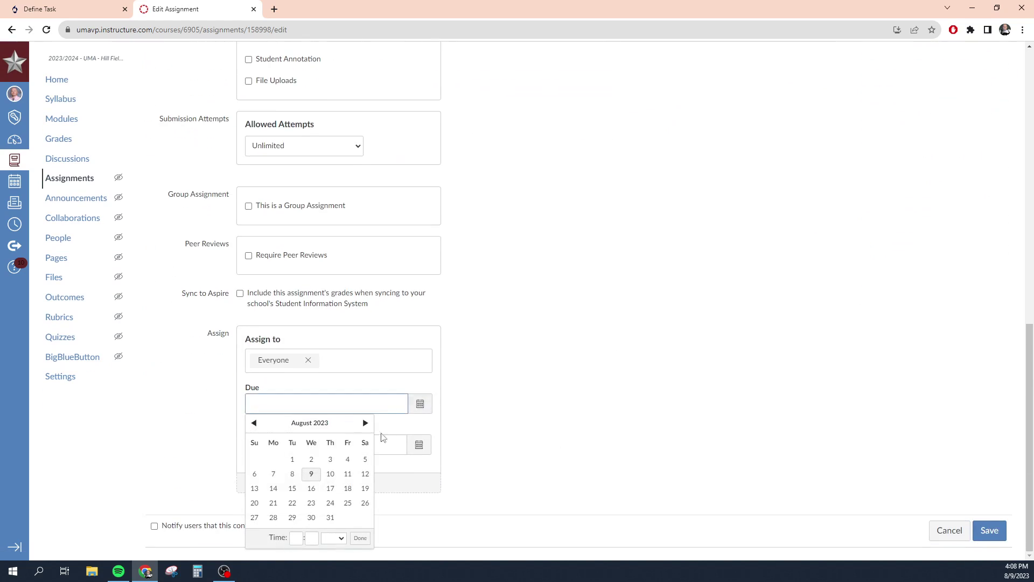
pyautogui.click(273, 518)
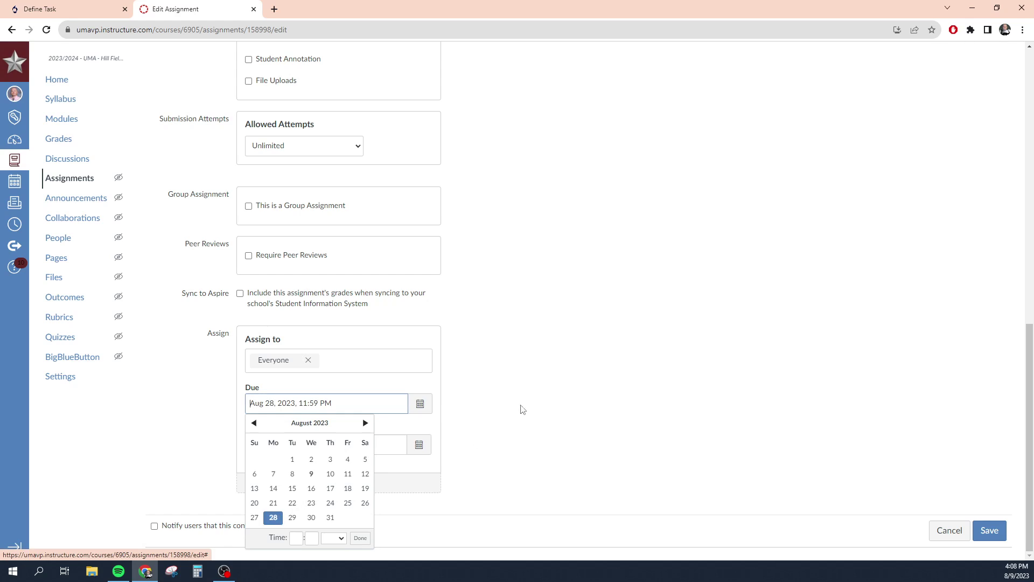
pyautogui.click(579, 342)
pyautogui.click(990, 530)
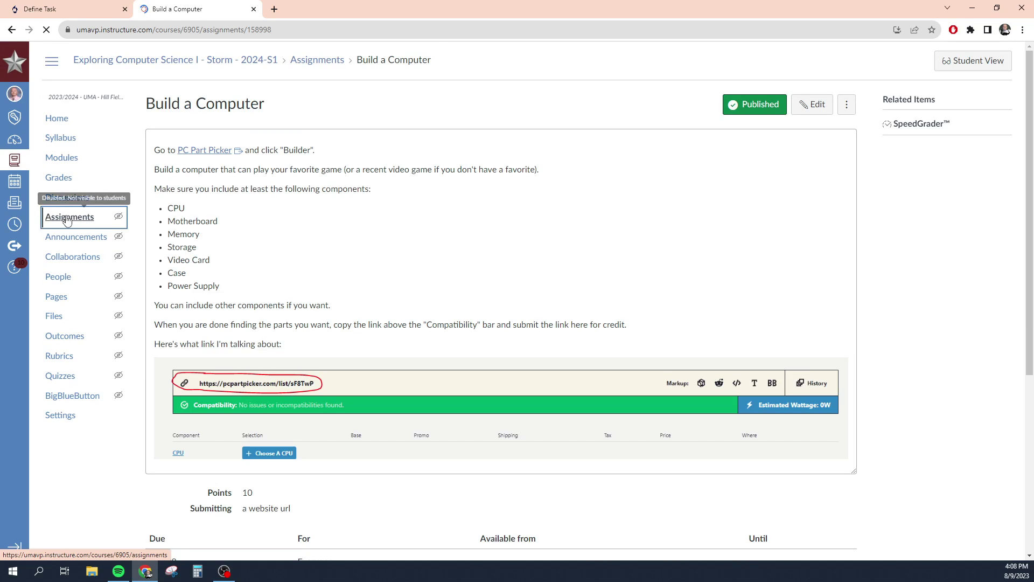
# Return to the course's assignments list and check the due dates and points of all Term 1 assignments
pyautogui.click(67, 221)
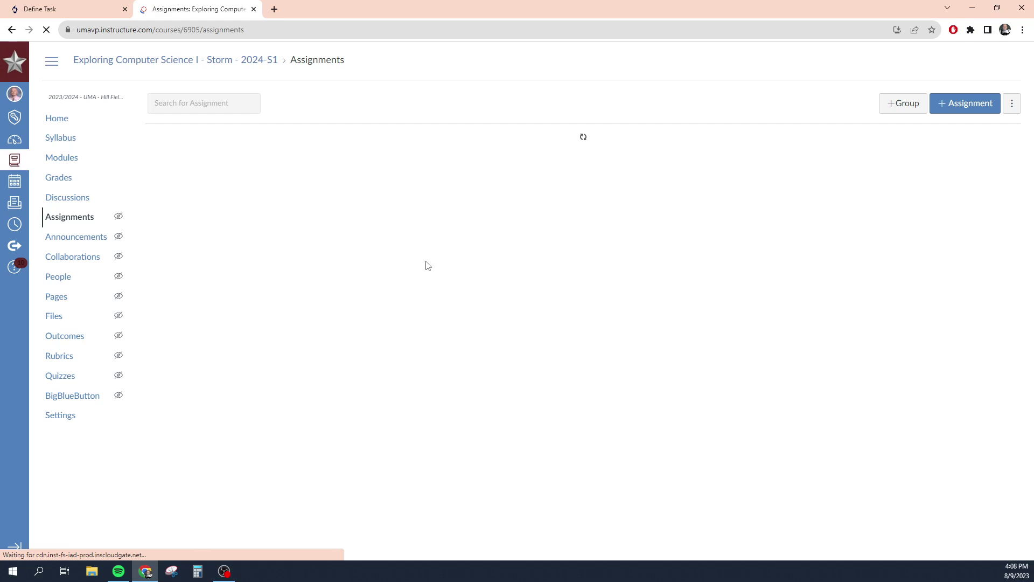
pyautogui.scroll(-4, 444, 298)
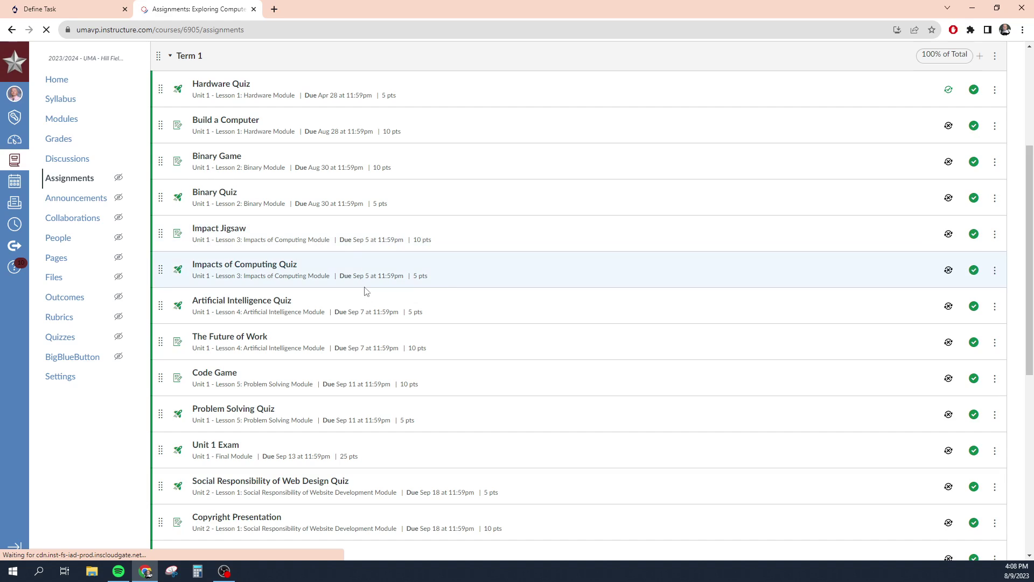
pyautogui.scroll(-1, 374, 409)
pyautogui.scroll(-1, 376, 411)
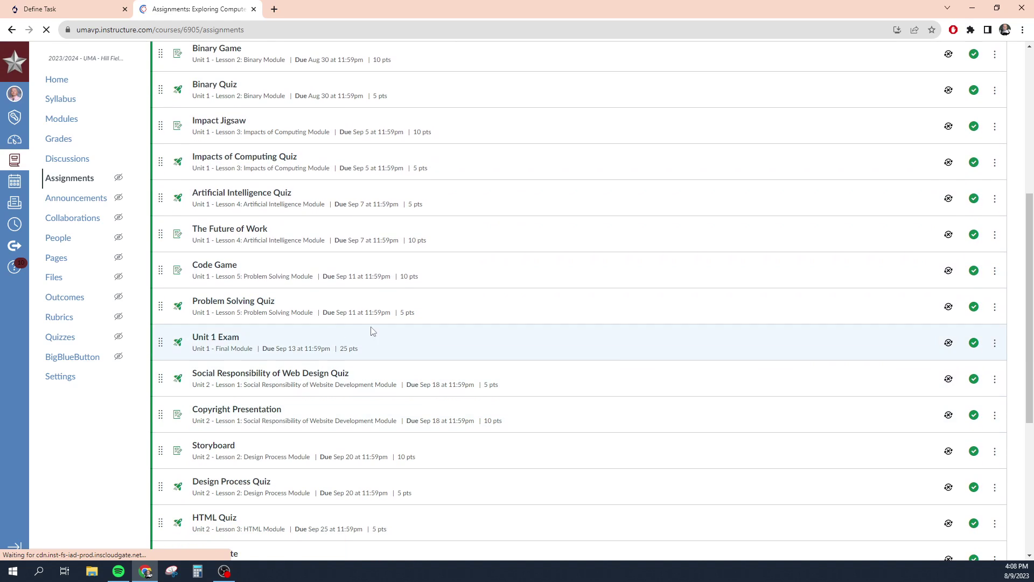
pyautogui.scroll(-3, 364, 352)
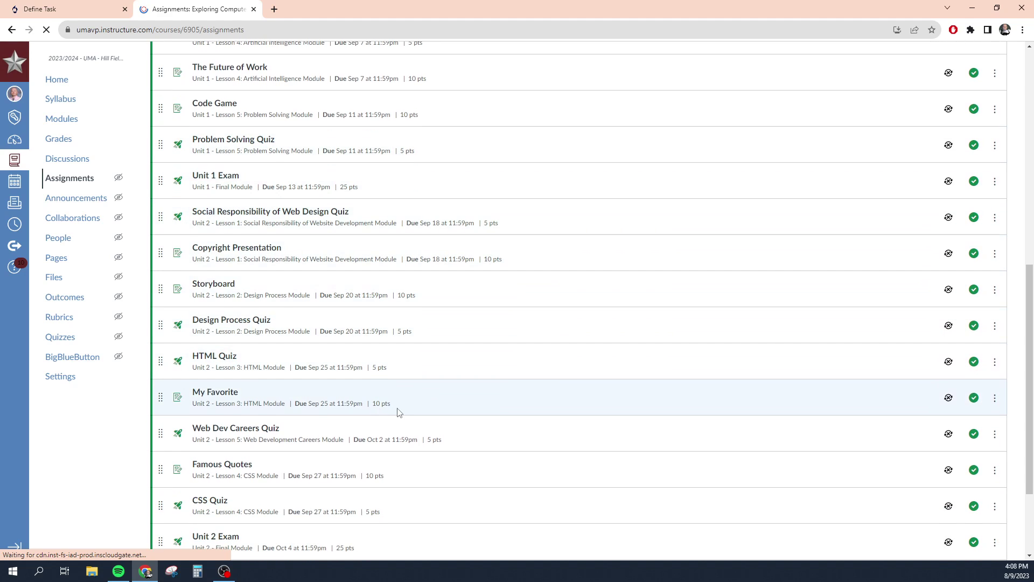
pyautogui.scroll(-3, 377, 411)
pyautogui.scroll(9, 705, 450)
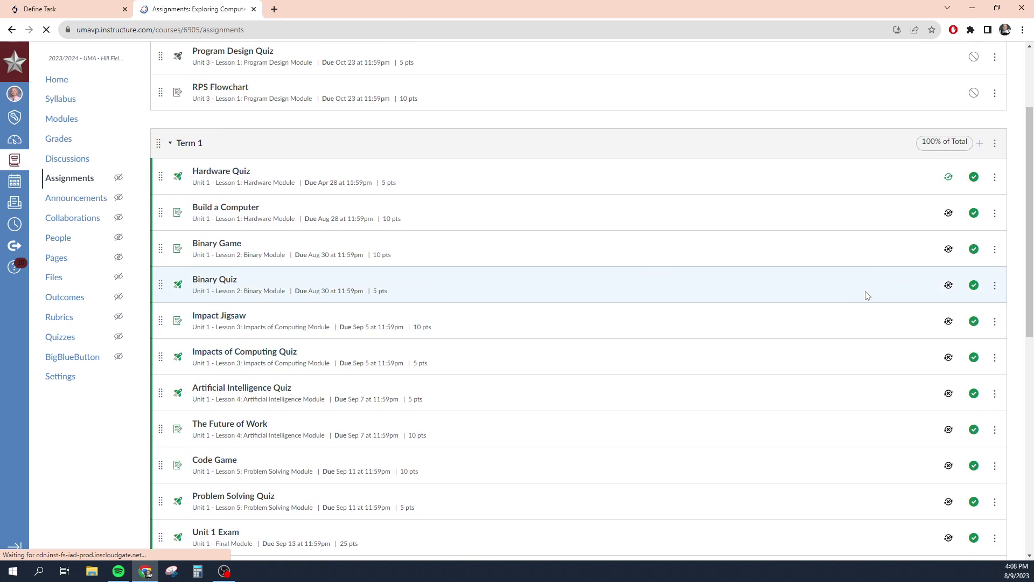
# Enable Sync to Aspire for Build a Computer, Binary Game, Binary Quiz and Impact Jigsaw in the Term 1 group
pyautogui.scroll(-1, 916, 227)
pyautogui.click(949, 163)
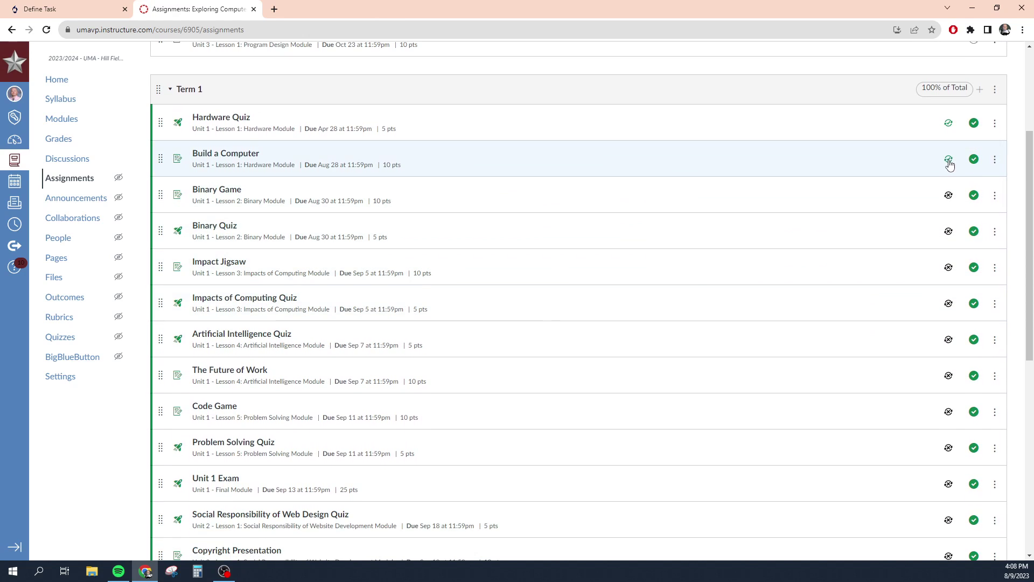
pyautogui.click(949, 196)
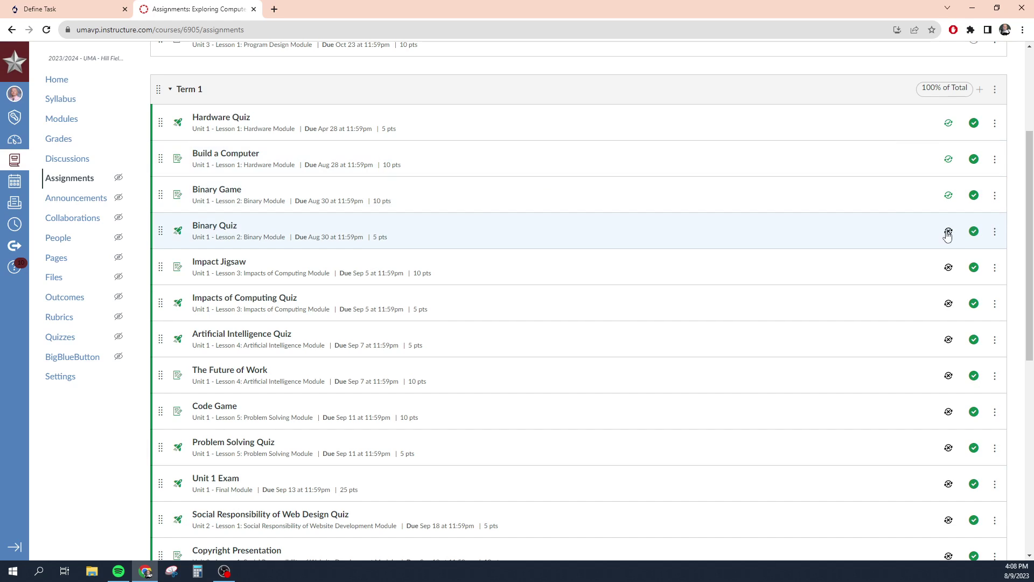
pyautogui.click(948, 231)
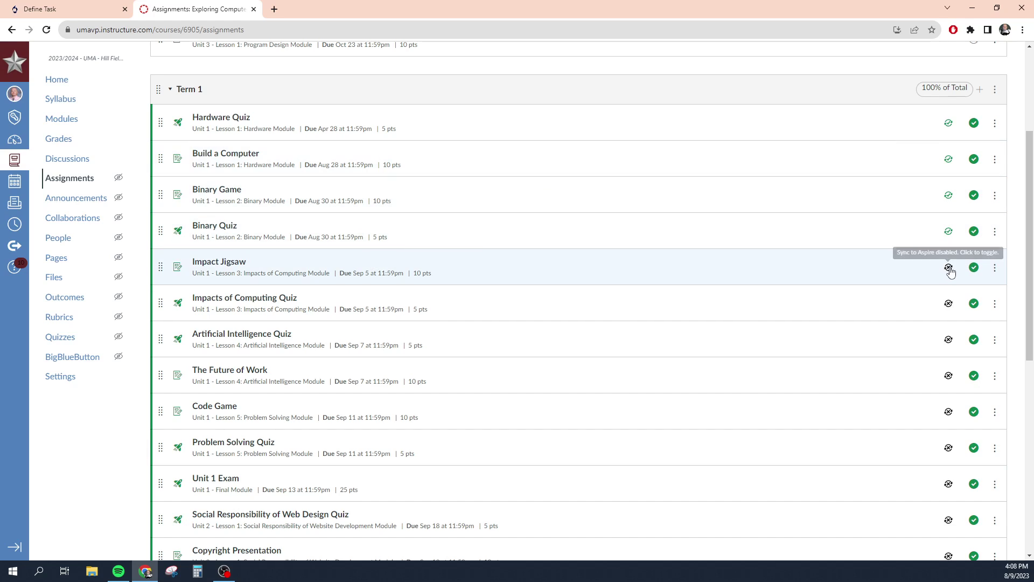
pyautogui.click(950, 269)
# Enable Sync to Aspire for the remaining Unit 1 assignments, from Impacts of Computing Quiz through Unit 1 Exam
pyautogui.scroll(-4, 950, 302)
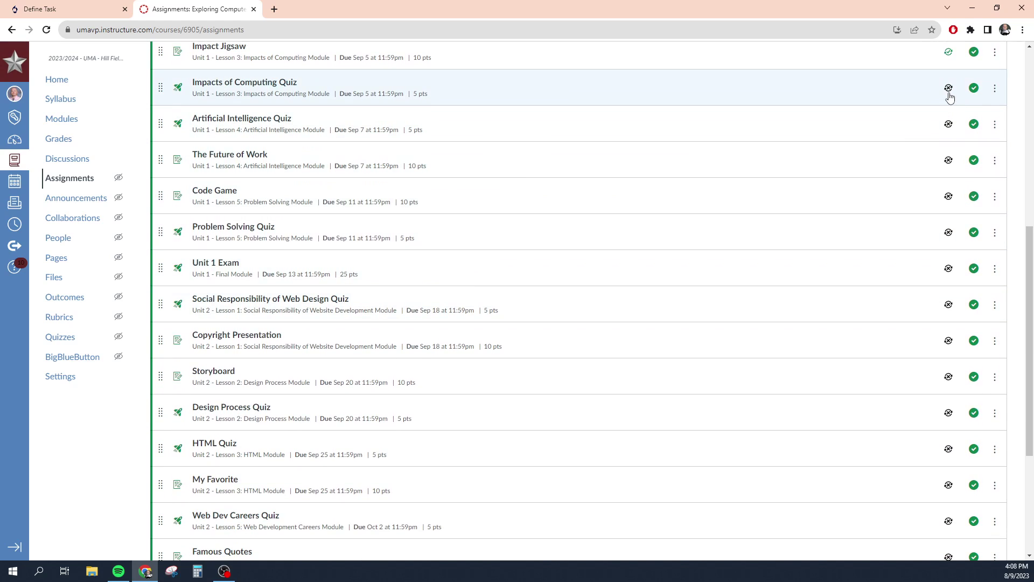
pyautogui.click(950, 92)
pyautogui.click(949, 125)
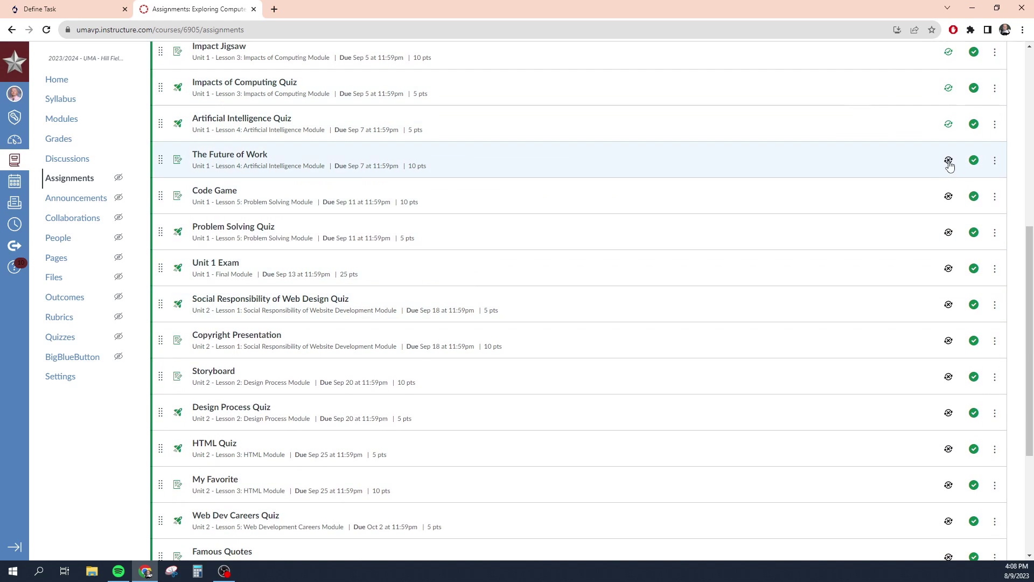
pyautogui.click(948, 161)
pyautogui.click(949, 197)
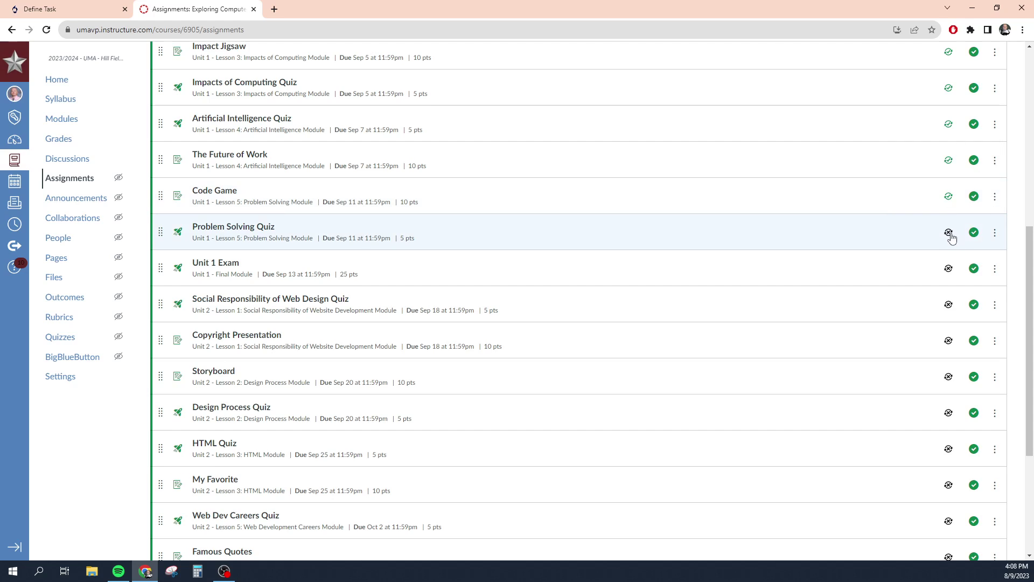
pyautogui.click(949, 233)
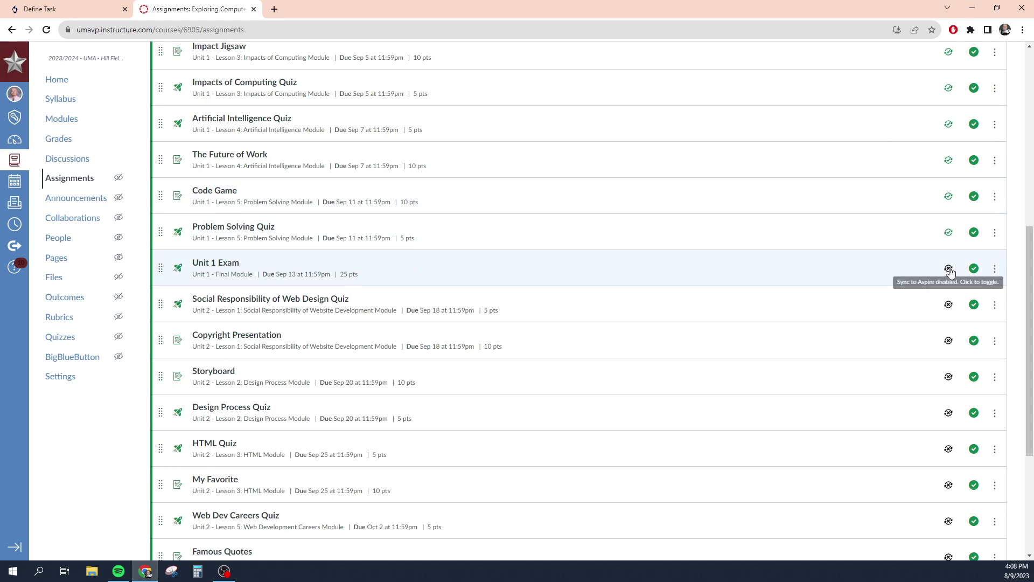
pyautogui.click(949, 269)
# Enable Sync to Aspire for the Unit 2 assignments from Social Responsibility of Web Design Quiz through My Favorite
pyautogui.scroll(-3, 908, 291)
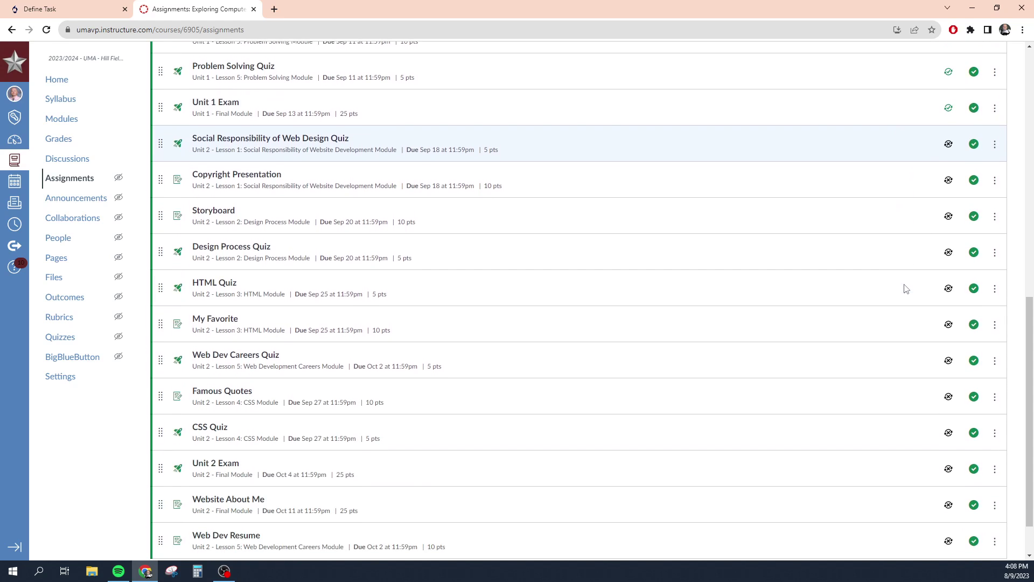
pyautogui.click(949, 143)
pyautogui.click(949, 179)
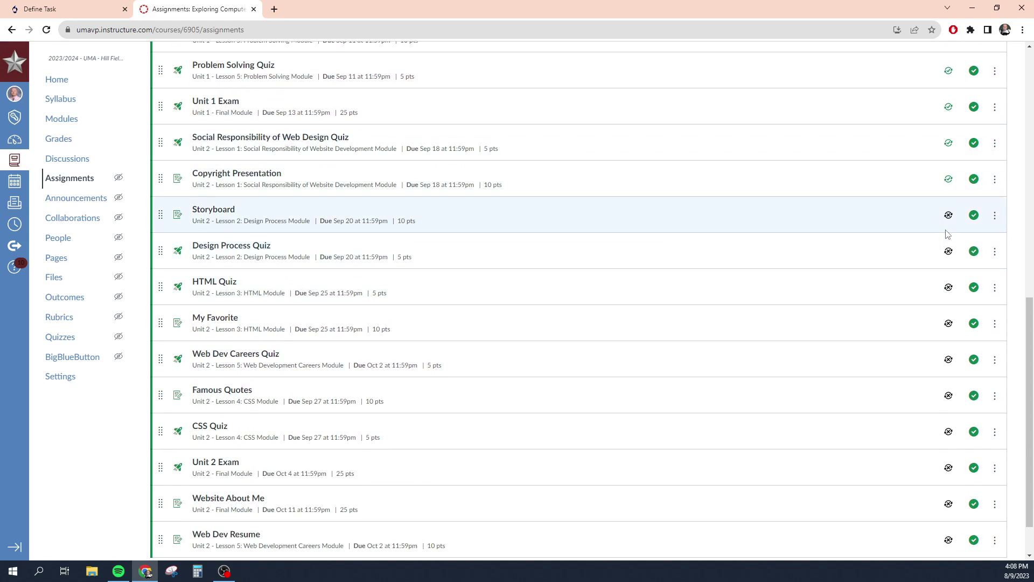
pyautogui.click(949, 215)
pyautogui.scroll(-1, 884, 307)
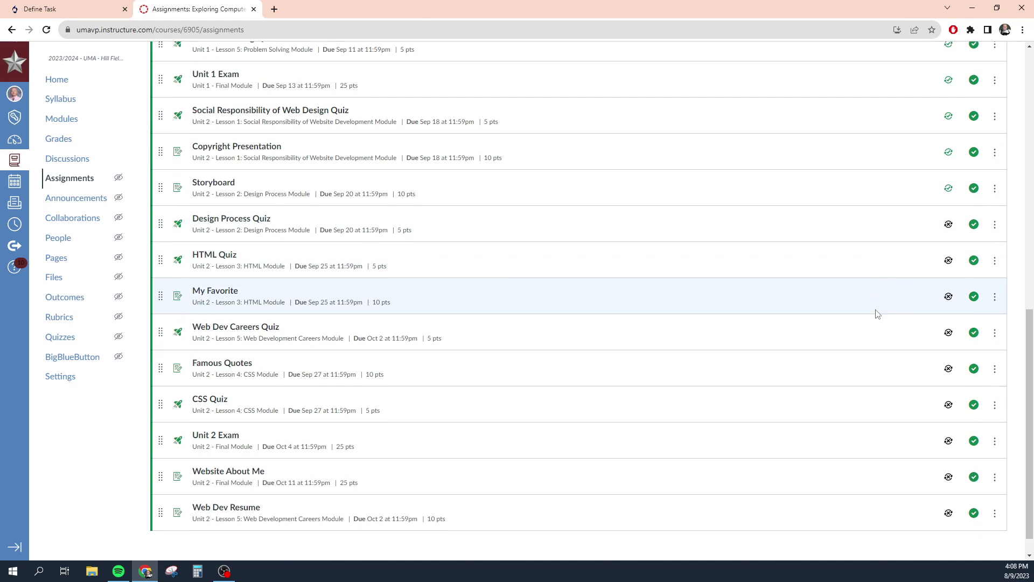
pyautogui.click(949, 224)
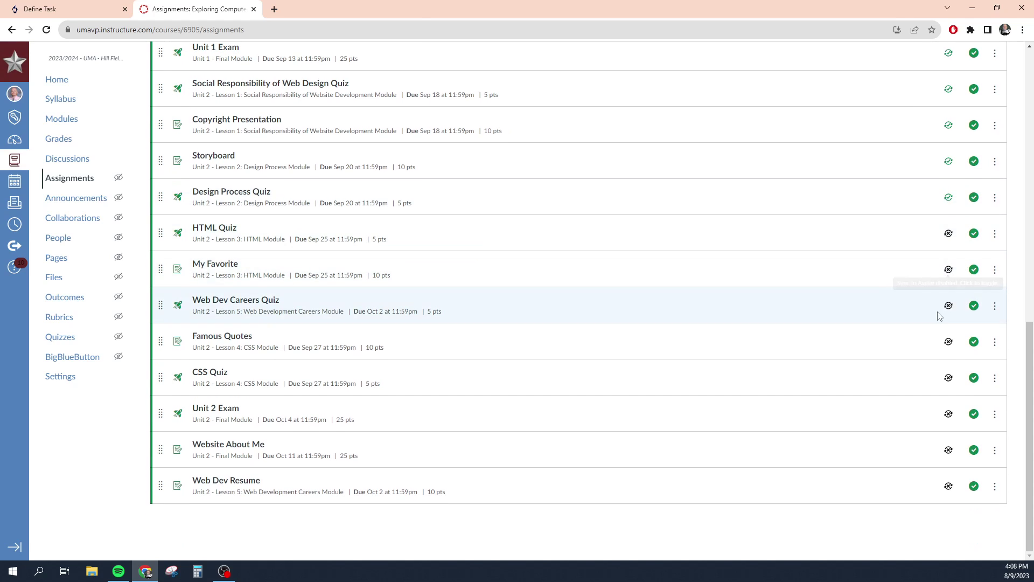
pyautogui.click(949, 270)
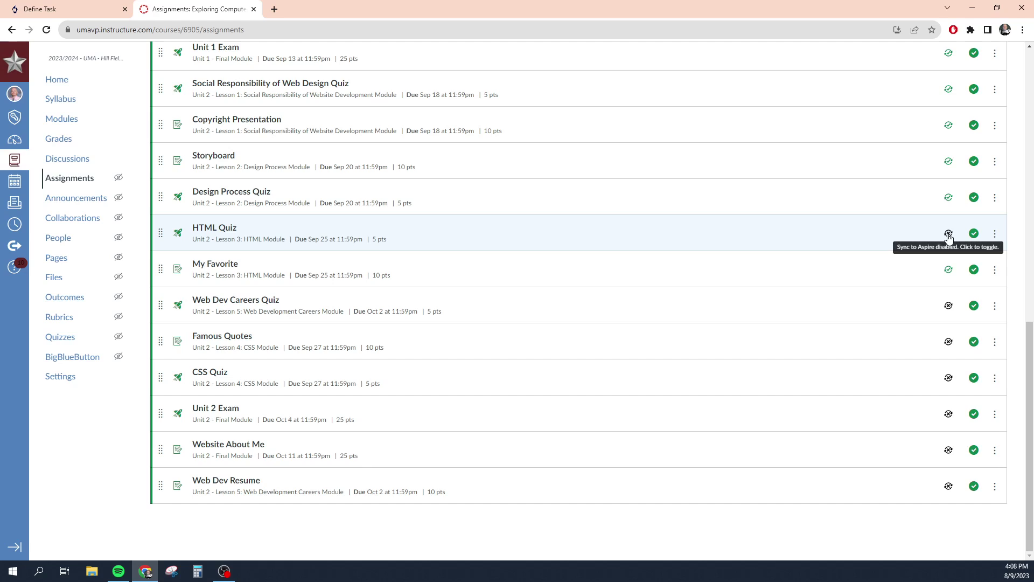
pyautogui.click(949, 235)
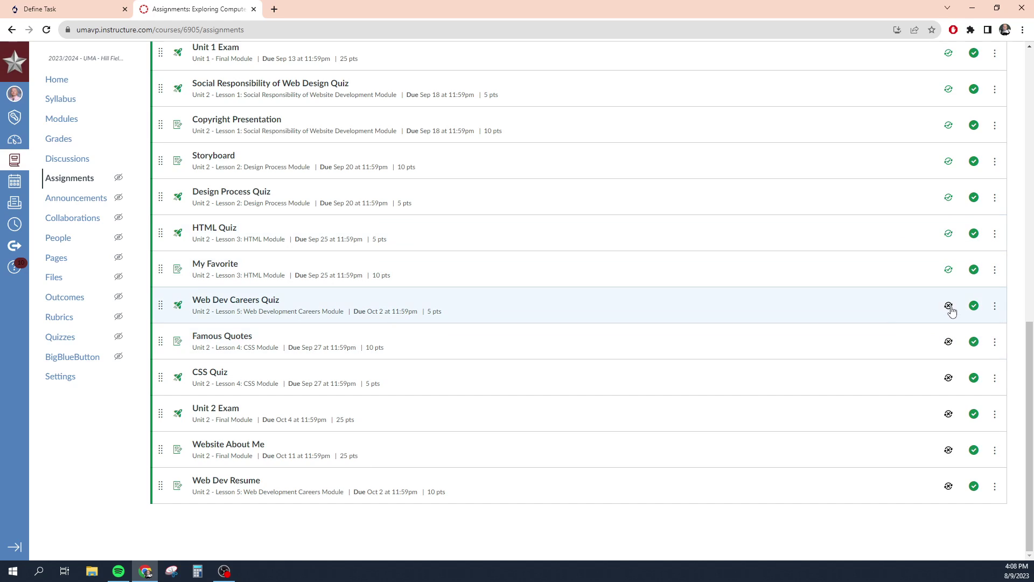
# Enable Sync to Aspire for the remaining Unit 2 assignments, from Web Dev Careers Quiz through Web Dev Resume
pyautogui.click(949, 342)
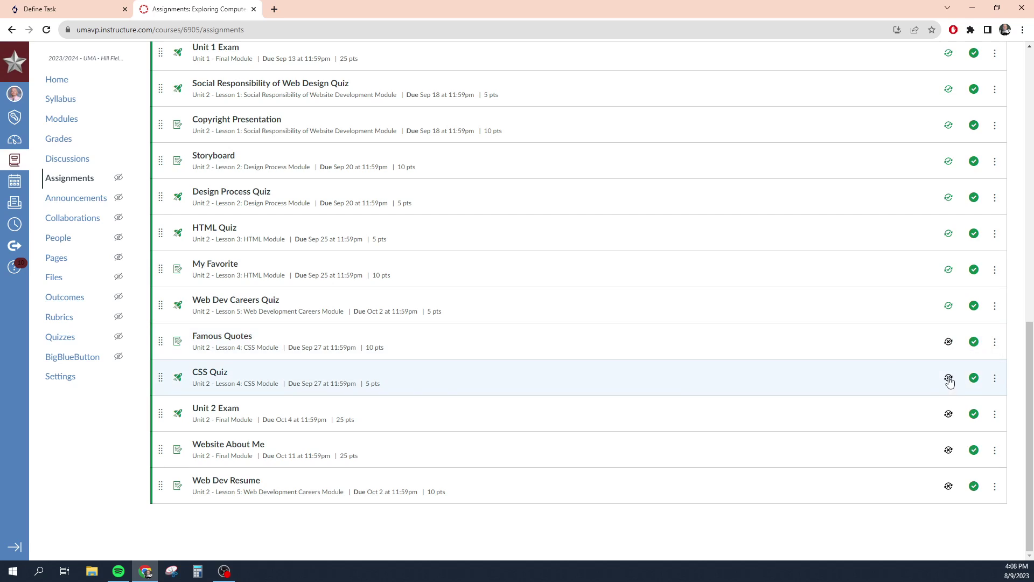
pyautogui.click(949, 379)
pyautogui.click(949, 414)
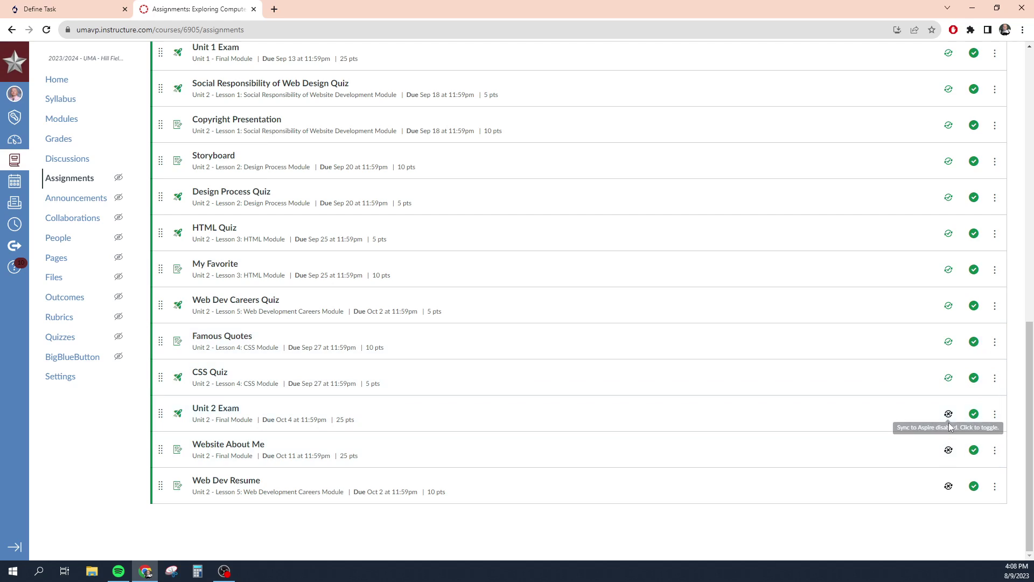
pyautogui.click(948, 451)
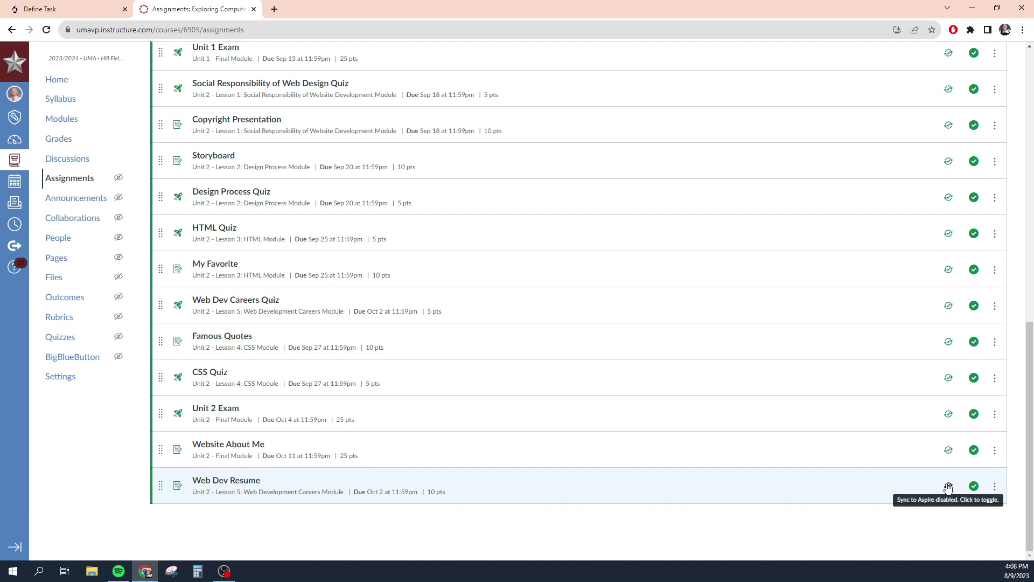
pyautogui.click(949, 486)
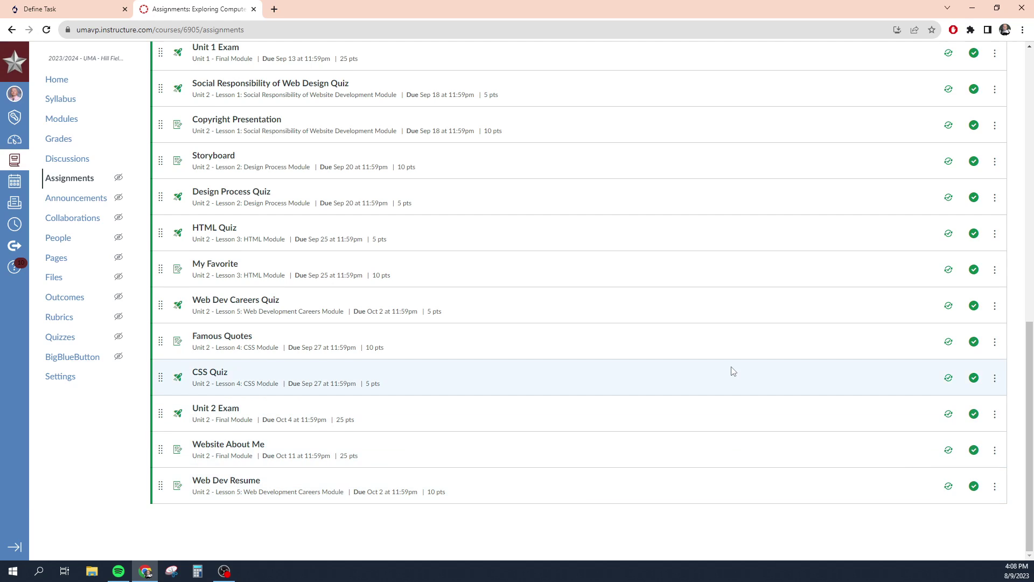
# Check the Term 1 assignments' sync status and open Sync SIS Categories for the course
pyautogui.scroll(2, 740, 374)
pyautogui.scroll(2, 574, 329)
pyautogui.scroll(5, 576, 322)
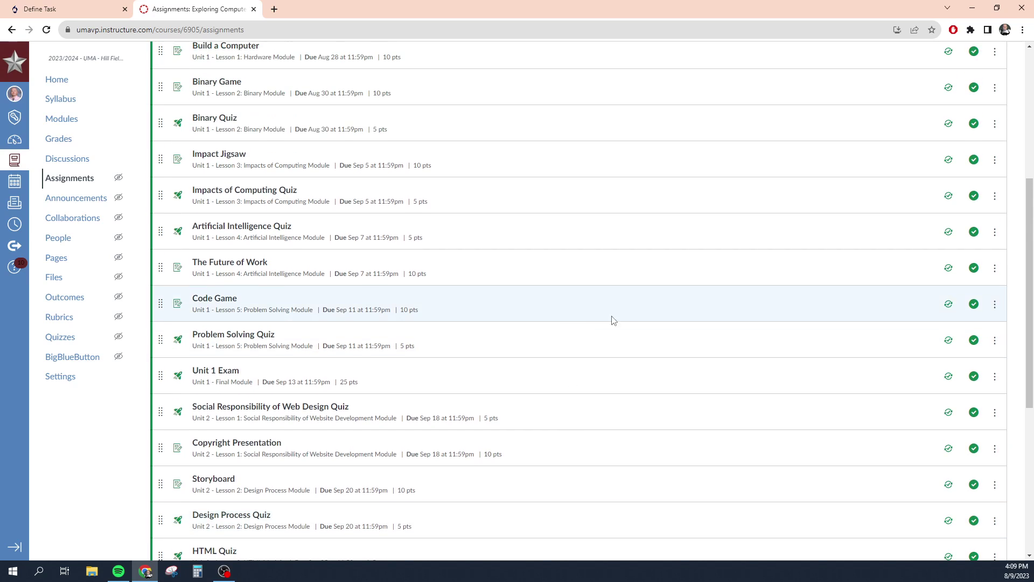
pyautogui.scroll(-1, 644, 323)
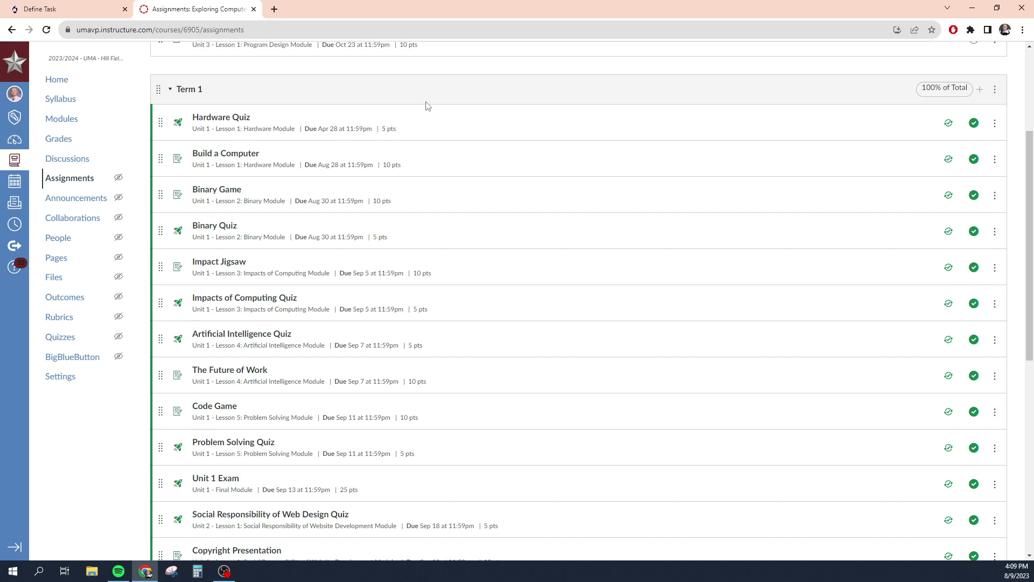
pyautogui.click(995, 92)
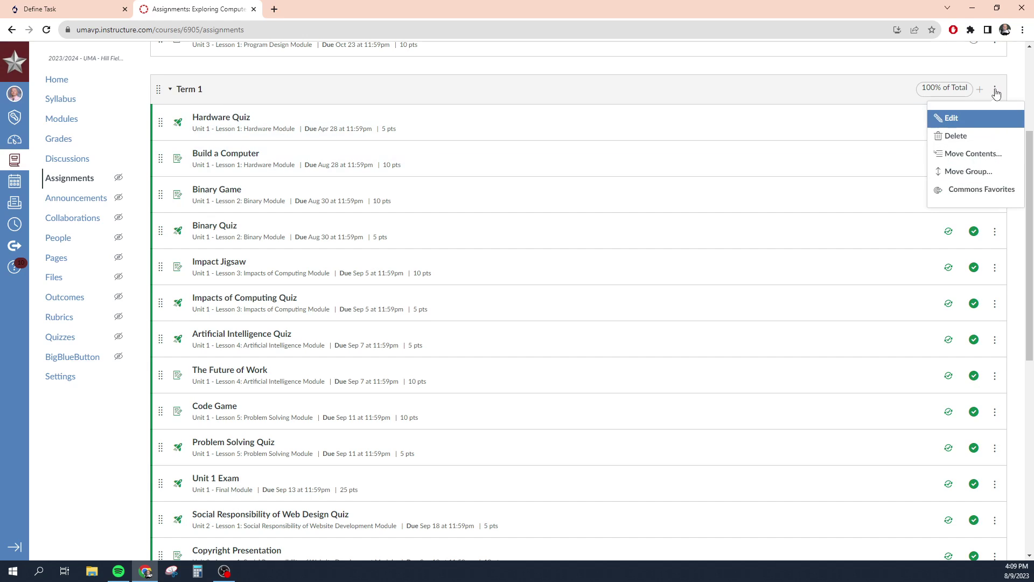
pyautogui.click(996, 92)
pyautogui.scroll(3, 996, 94)
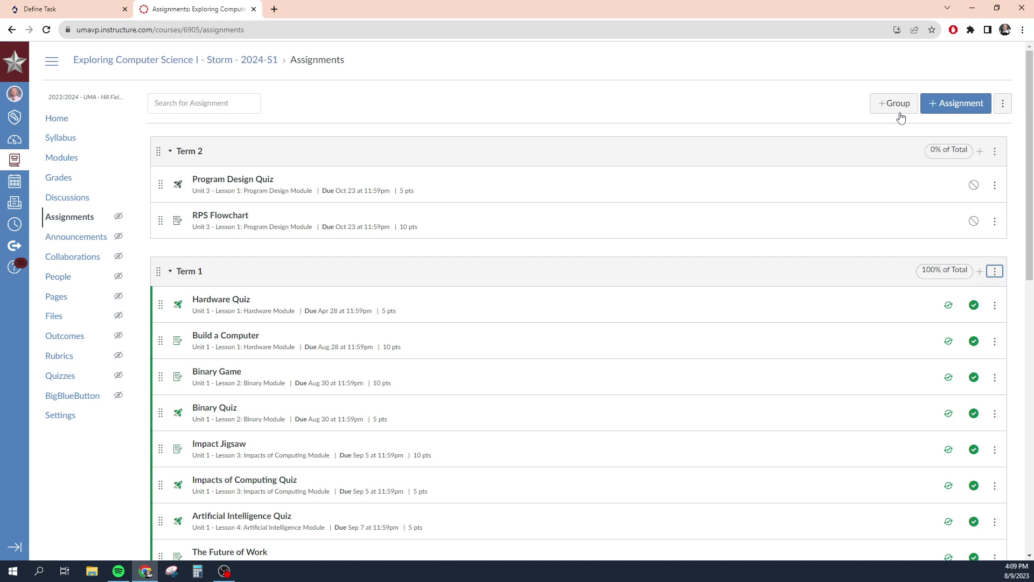
pyautogui.click(1004, 105)
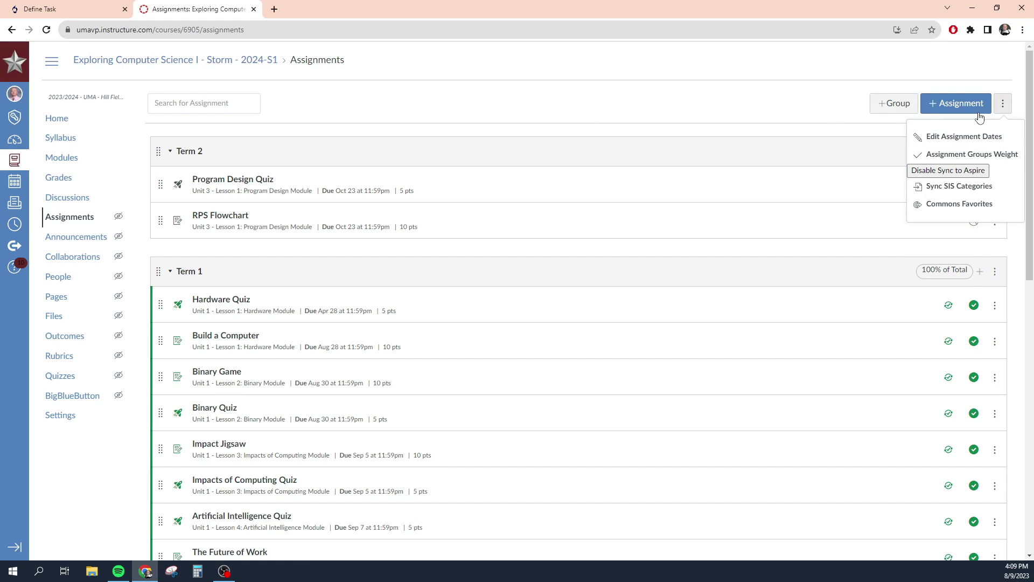
pyautogui.click(950, 192)
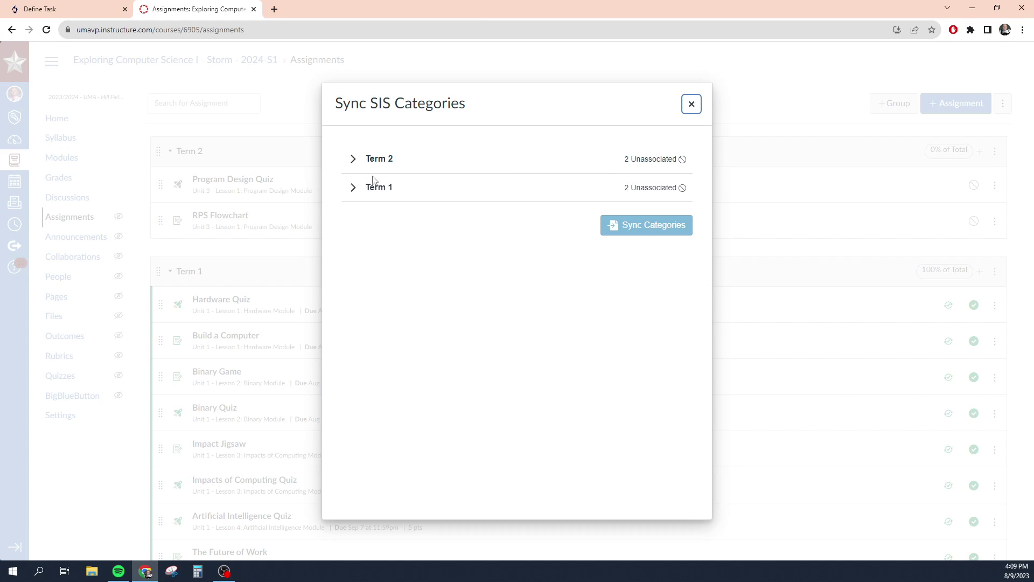
# Expand Term 1 and check the SIS category options offered for the PB/2 and PB/3 sections
pyautogui.click(353, 188)
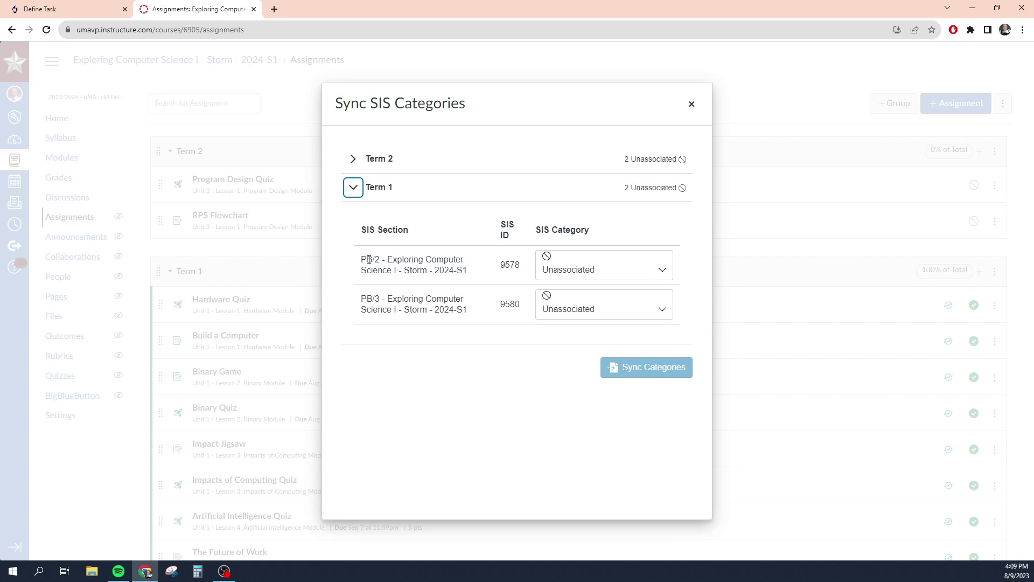
pyautogui.moveTo(361, 260); pyautogui.dragTo(381, 262)
pyautogui.click(663, 308)
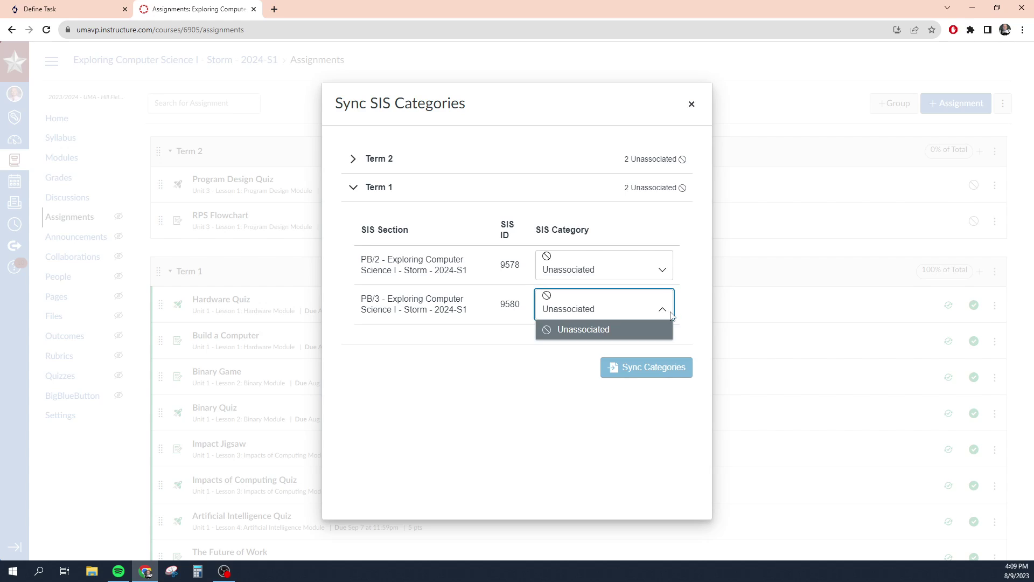
pyautogui.click(663, 270)
pyautogui.click(614, 291)
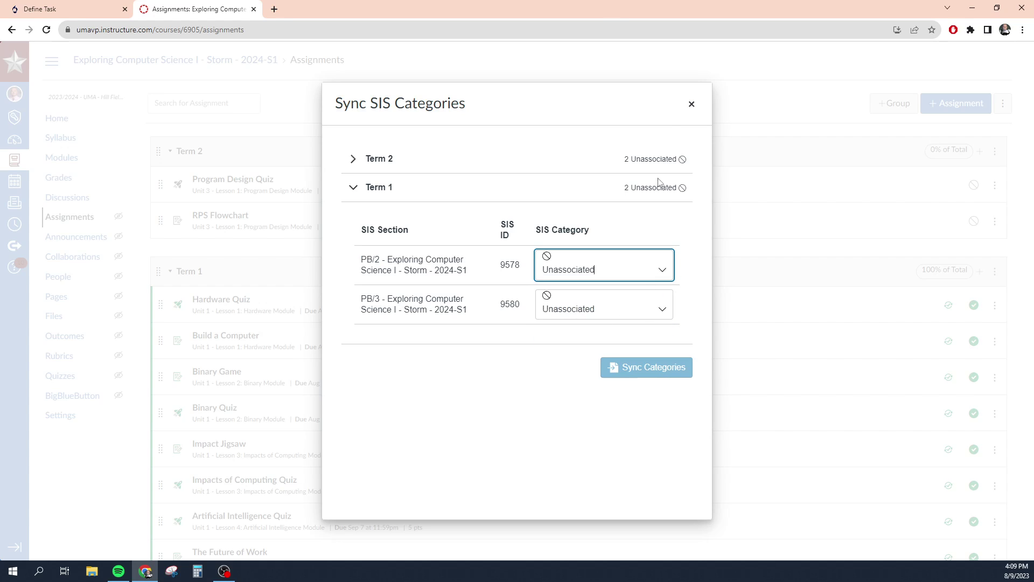
# Switch to Aspire and open the class definition of B/3 Exploring Computer Science I
pyautogui.click(75, 10)
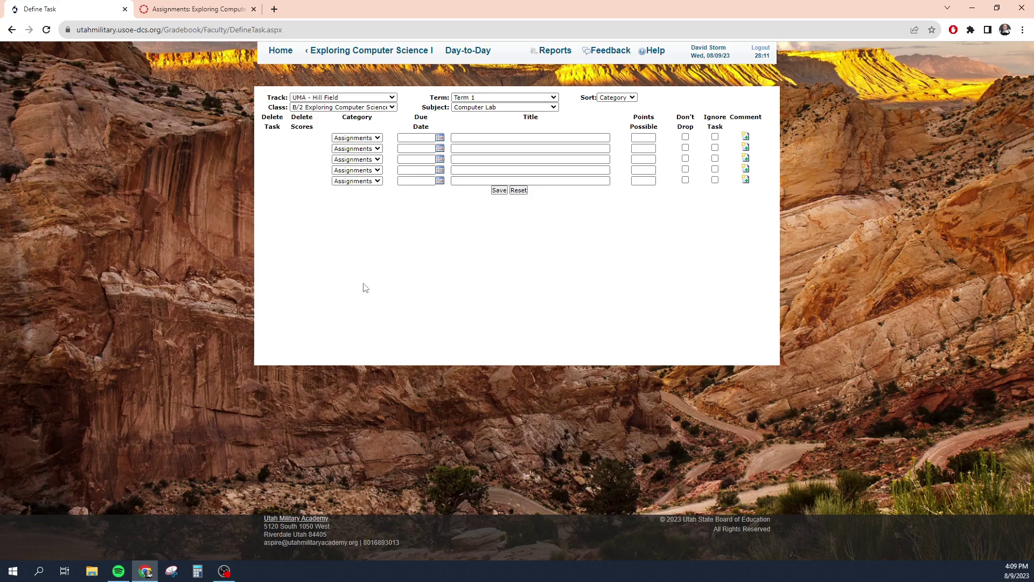
pyautogui.moveTo(488, 54)
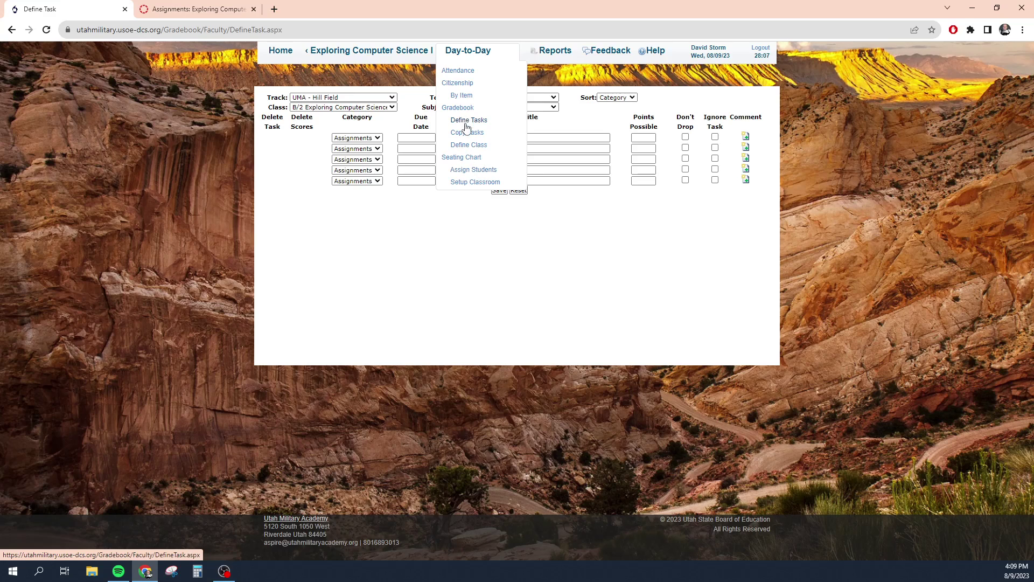
pyautogui.click(470, 144)
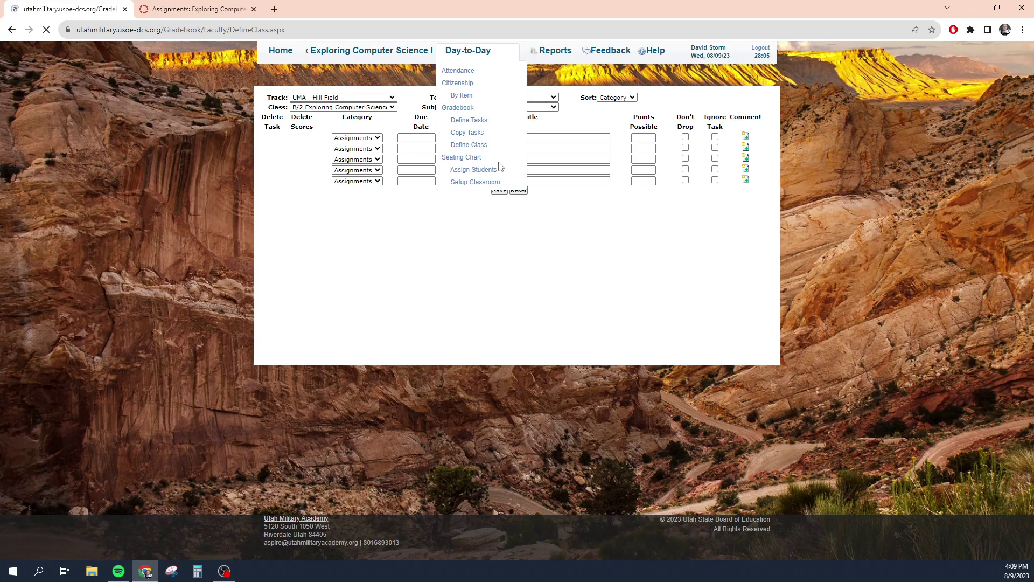
pyautogui.click(345, 107)
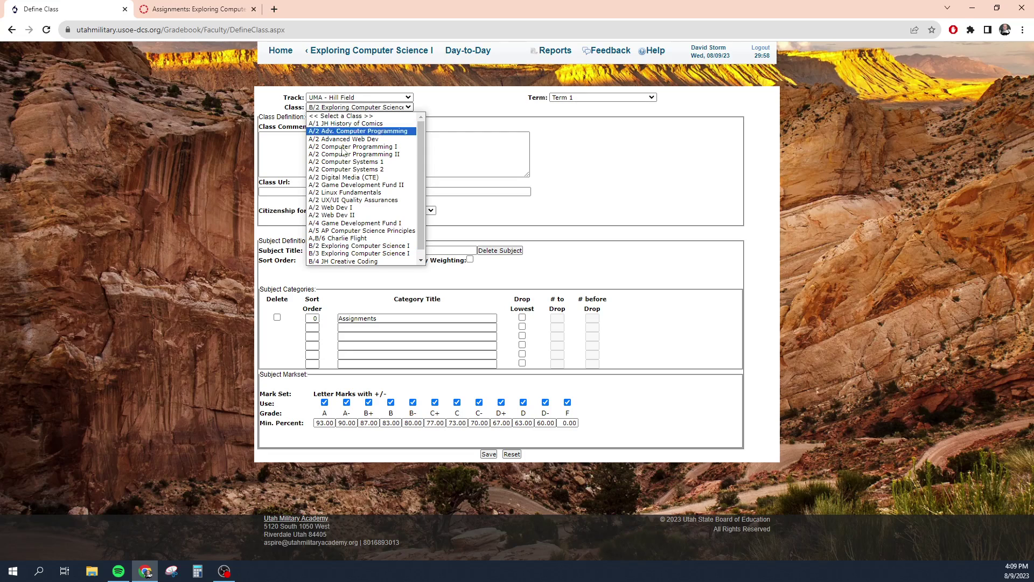
pyautogui.click(334, 254)
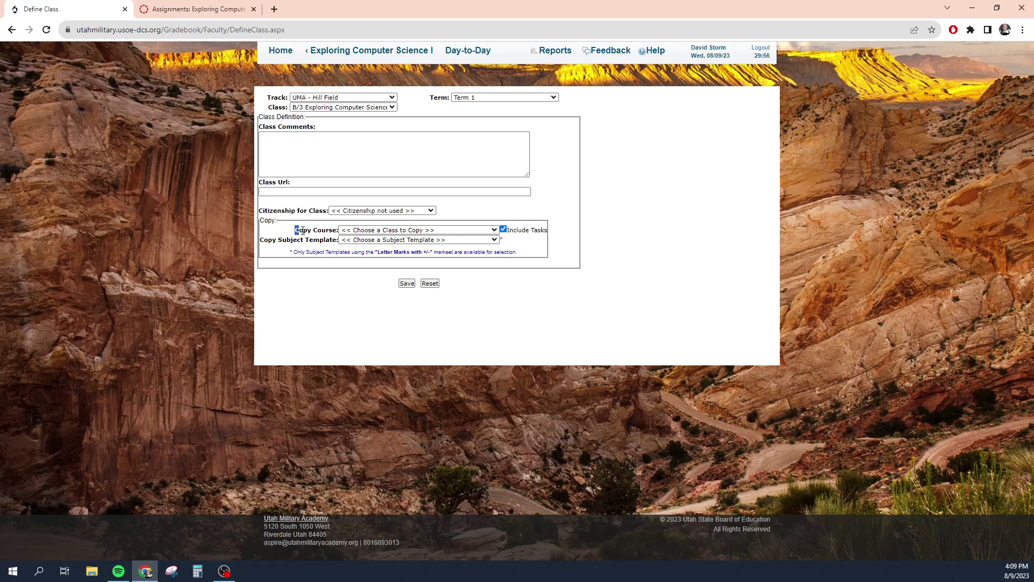
# Copy the Computer Lab subject template into the B/3 Exploring Computer Science I class for Term 1 and save
pyautogui.moveTo(303, 230); pyautogui.dragTo(338, 233)
pyautogui.moveTo(261, 244); pyautogui.dragTo(302, 240)
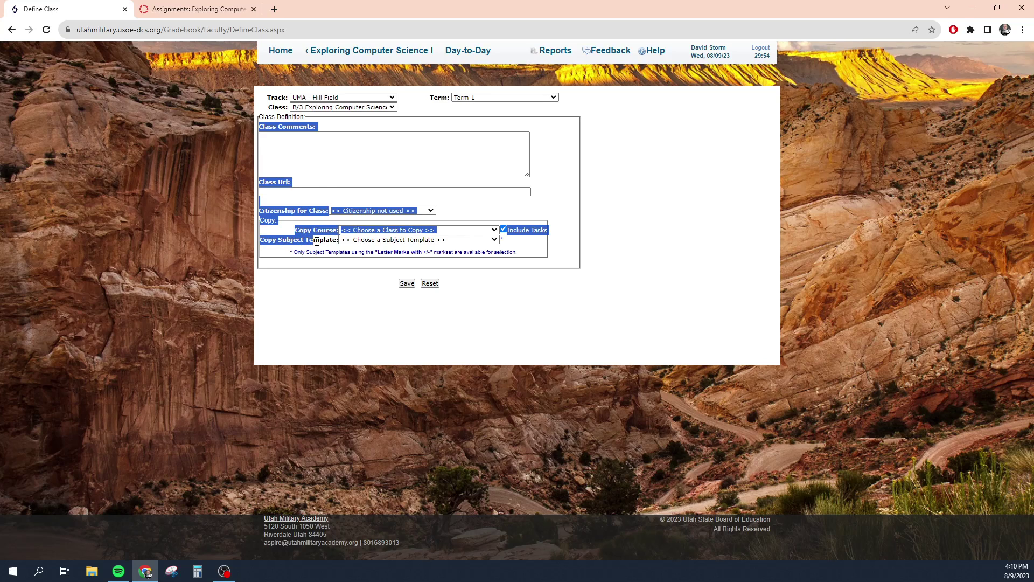
pyautogui.click(318, 241)
pyautogui.click(366, 230)
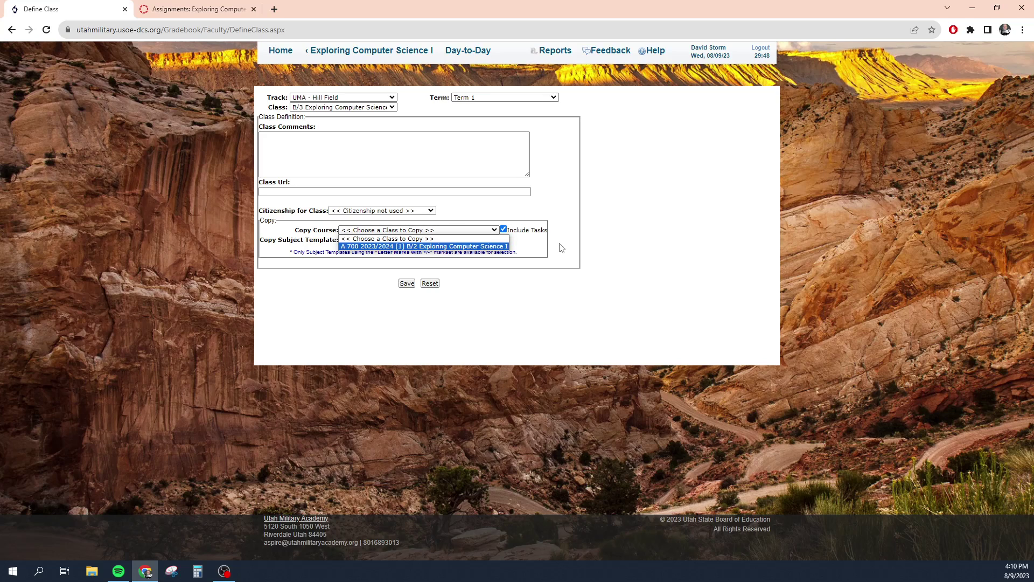
pyautogui.click(646, 252)
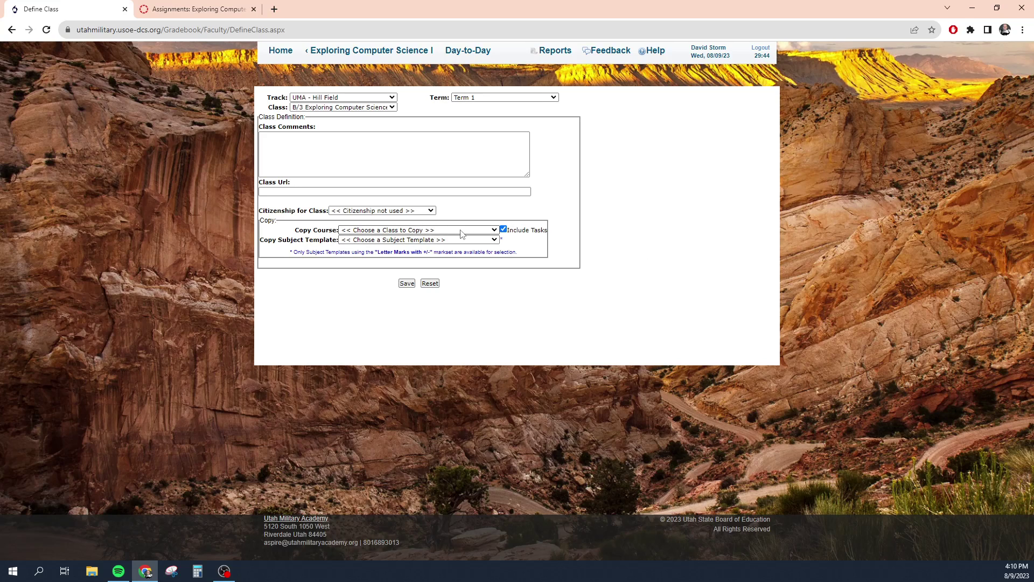
pyautogui.click(446, 240)
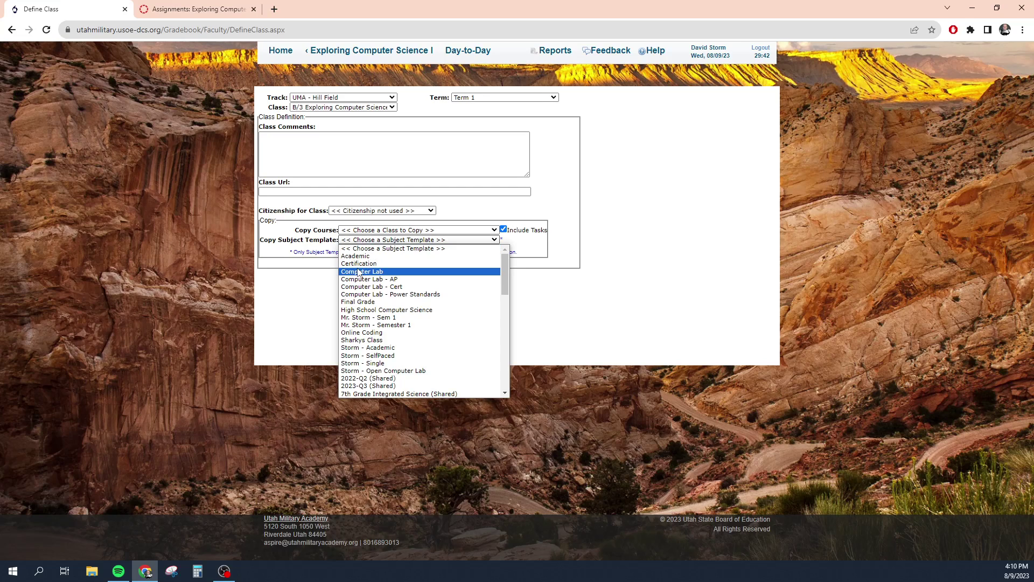
pyautogui.click(384, 272)
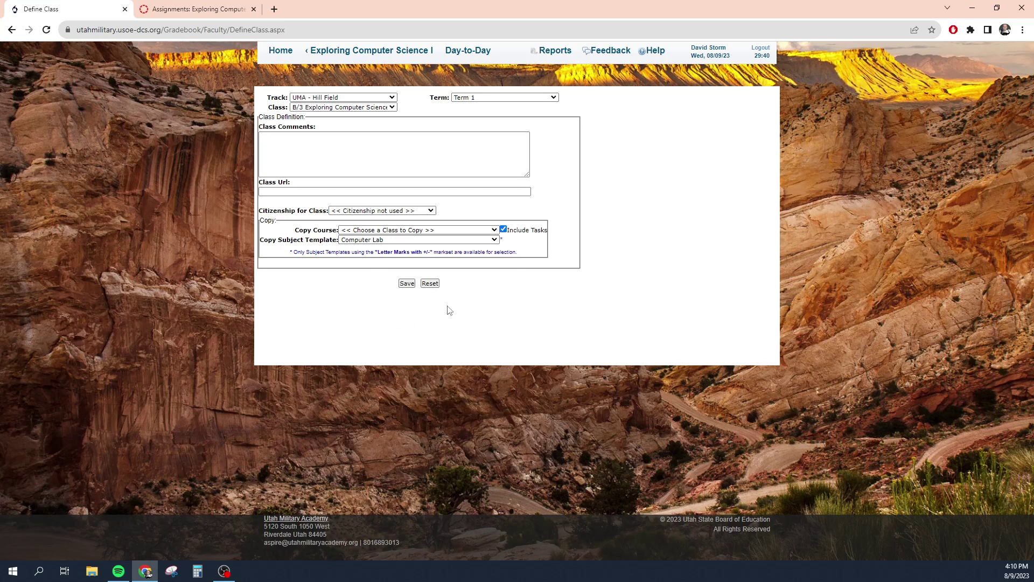
pyautogui.click(406, 283)
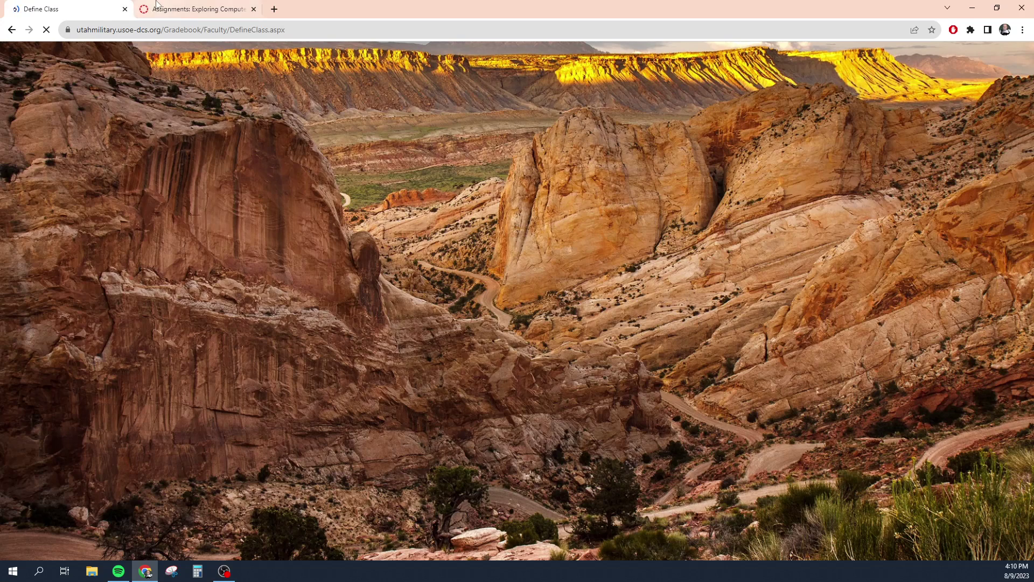
# Switch back to Canvas, reopen Sync SIS Categories and set Term 1's PB/2 section to the category Assignments [Term 1]
pyautogui.click(173, 9)
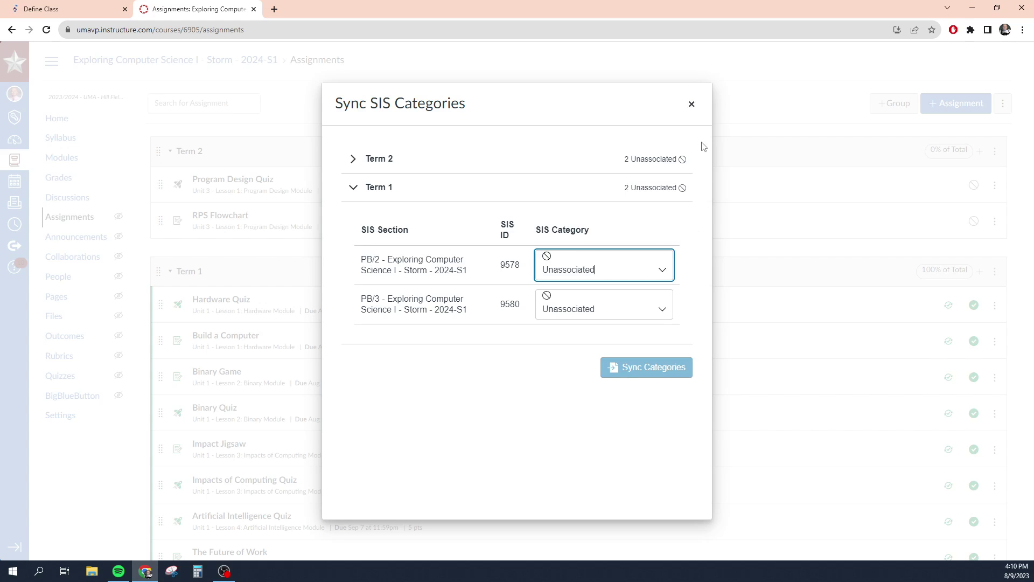
pyautogui.click(691, 104)
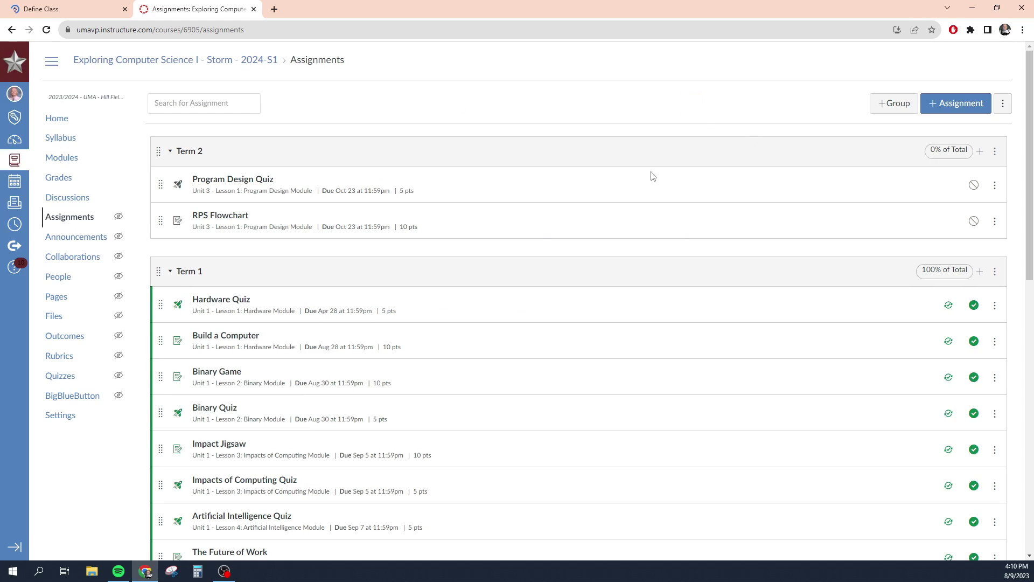
pyautogui.click(1003, 104)
pyautogui.click(956, 187)
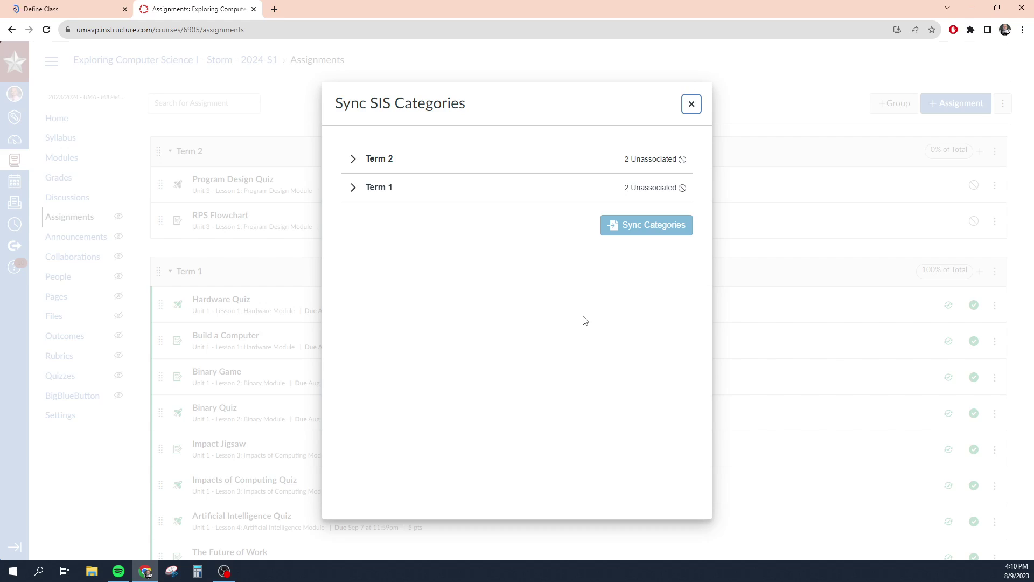
pyautogui.click(353, 187)
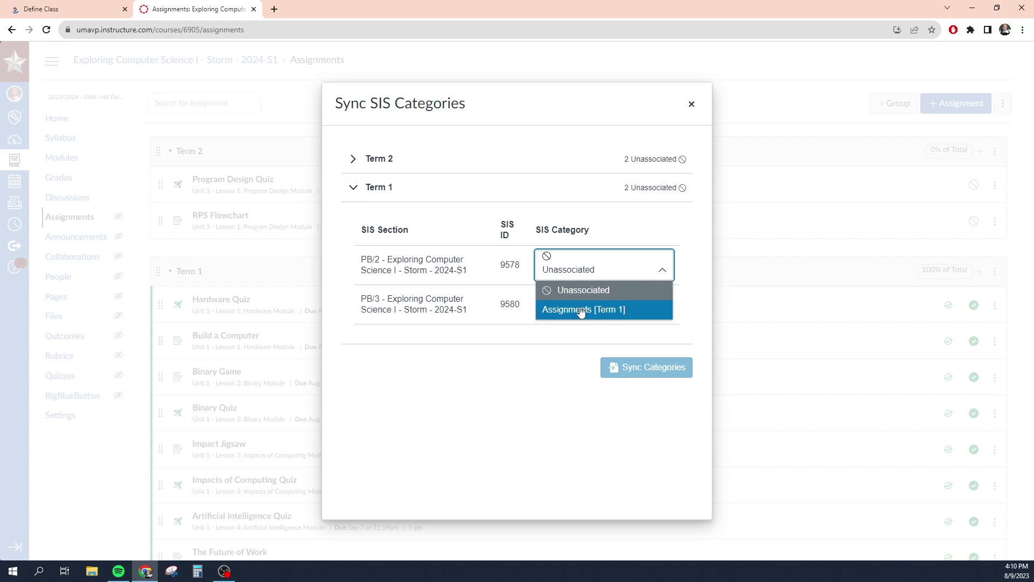
pyautogui.click(570, 308)
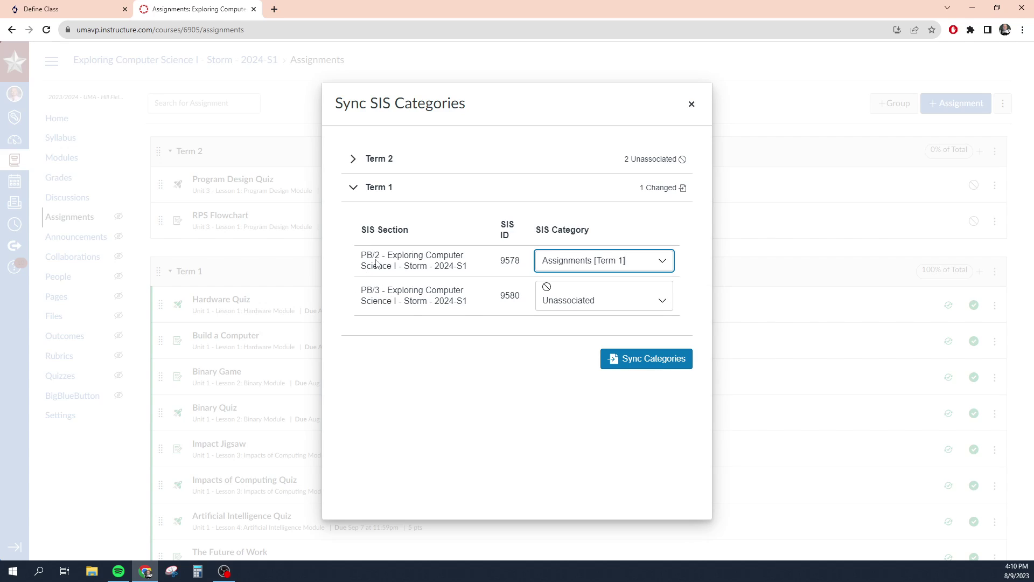
# Set Term 1's PB/3 section to the category Assignments [Term 1], sync the categories and close the dialog
pyautogui.moveTo(369, 293); pyautogui.dragTo(400, 293)
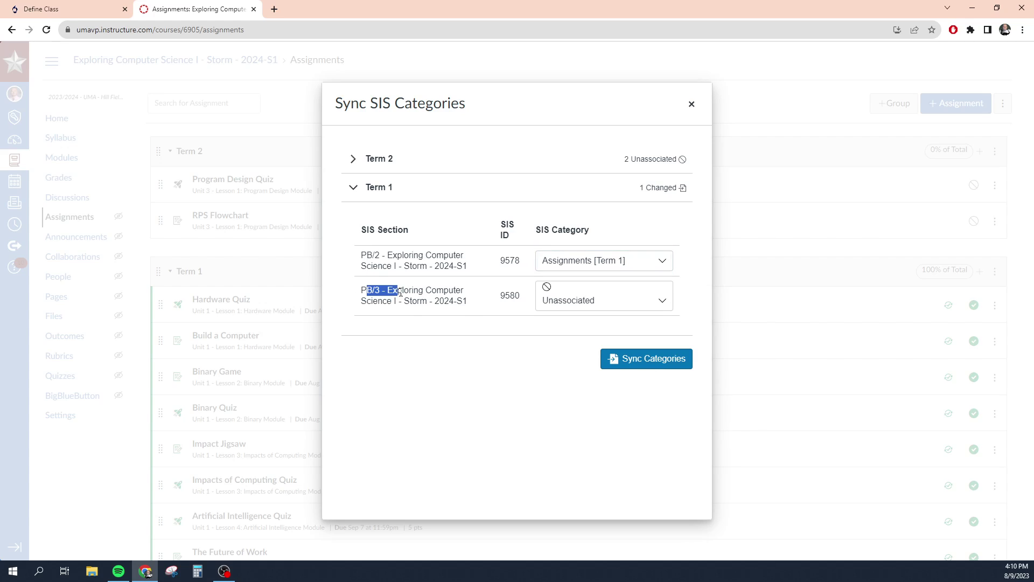
pyautogui.click(657, 307)
pyautogui.click(564, 343)
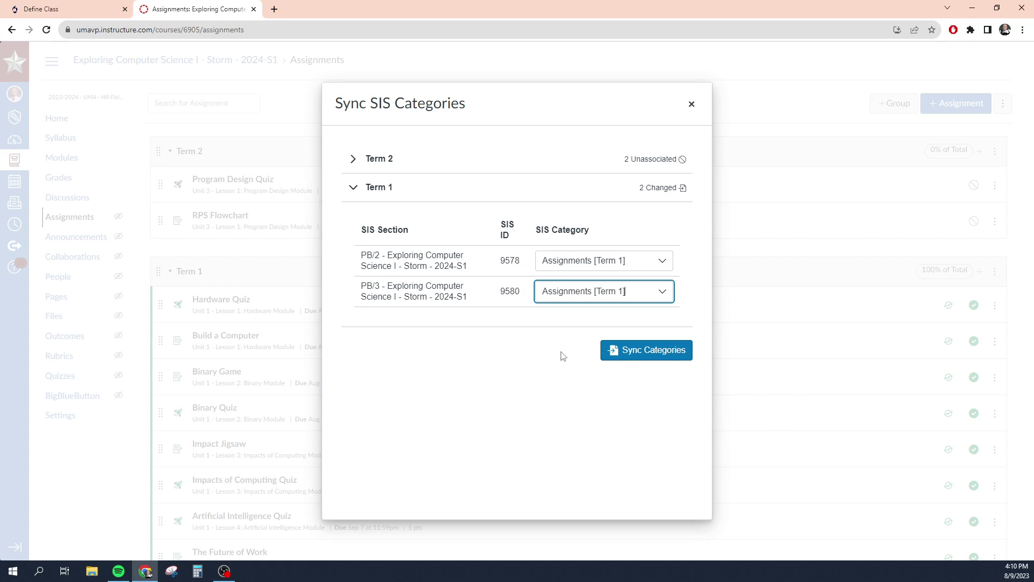
pyautogui.click(655, 353)
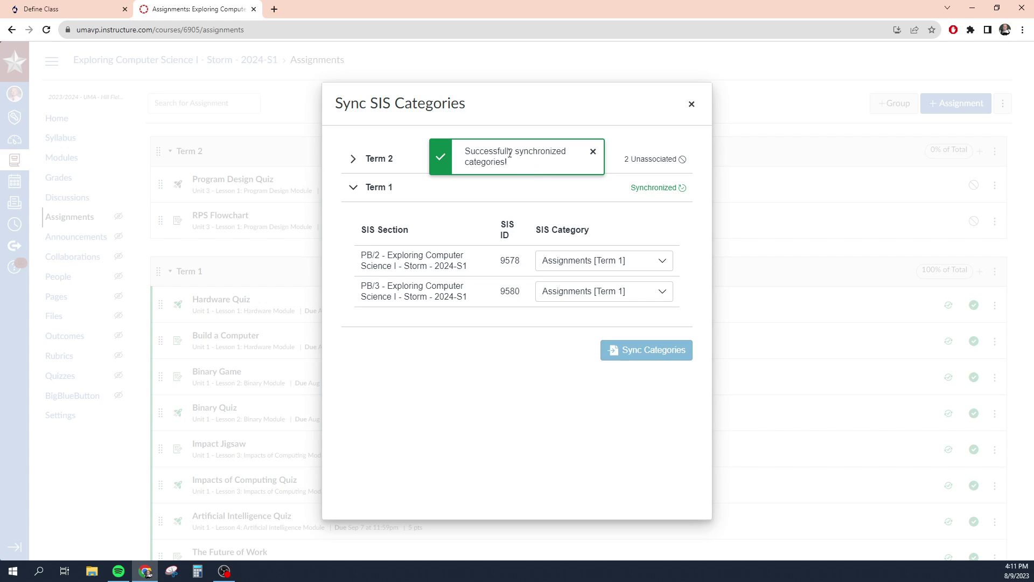
pyautogui.click(691, 105)
pyautogui.click(1003, 104)
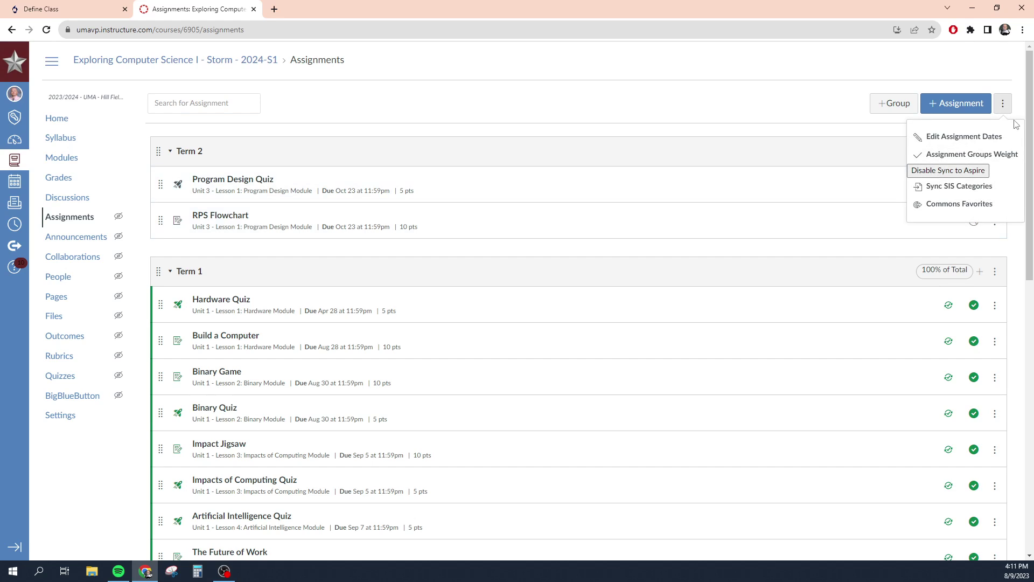
pyautogui.click(618, 112)
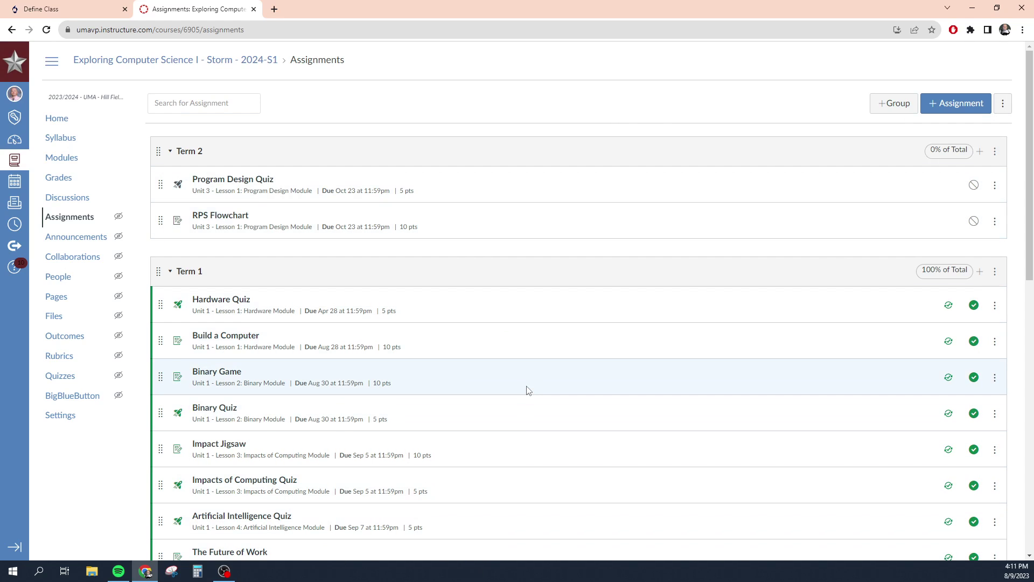
# Shift the browser window partly off the screen and widen it to view only the gradebook's assignment columns
pyautogui.moveTo(468, 12); pyautogui.dragTo(0, 27)
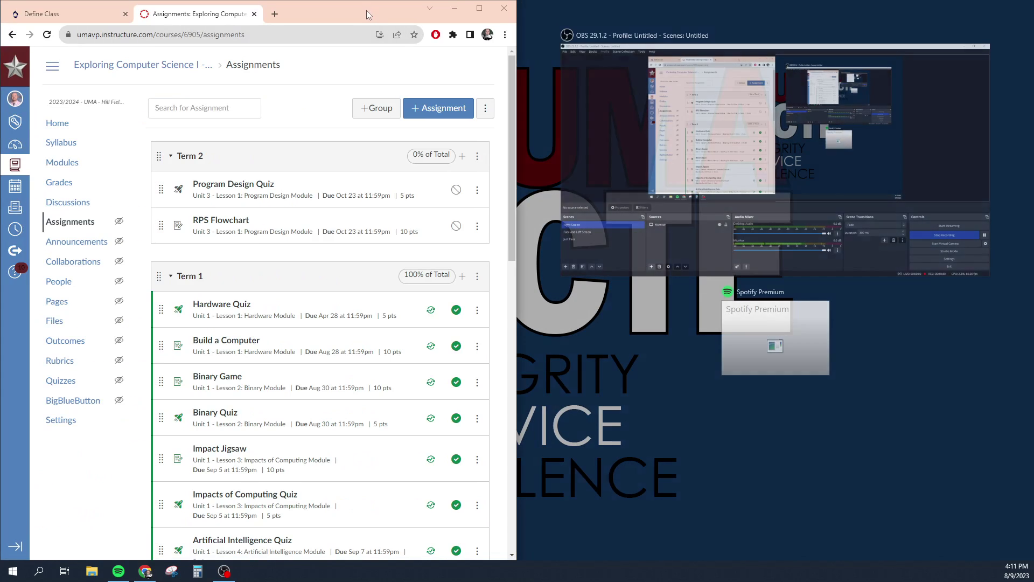
pyautogui.moveTo(366, 11); pyautogui.dragTo(10, 58)
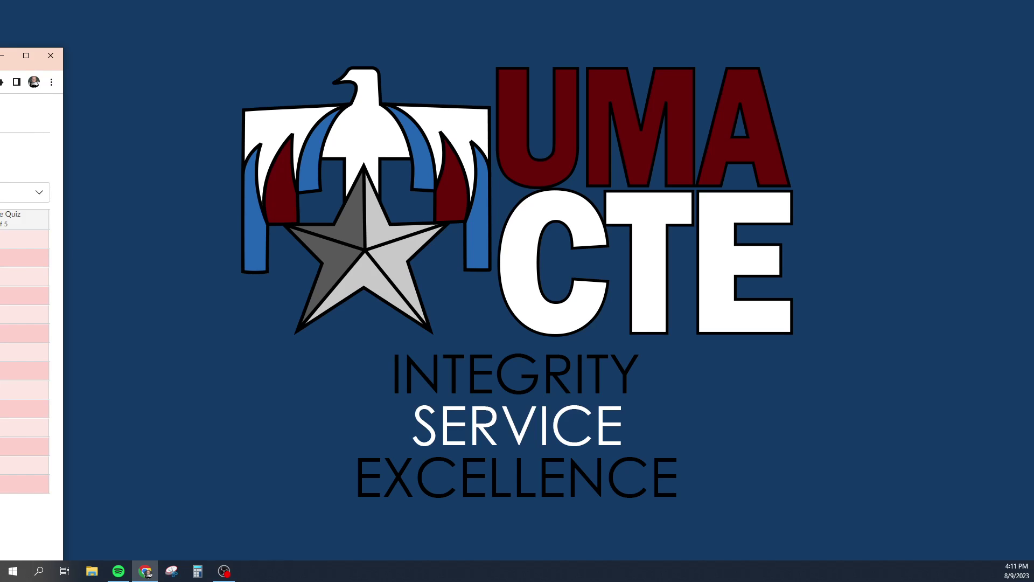
pyautogui.moveTo(16, 58); pyautogui.dragTo(3, 23)
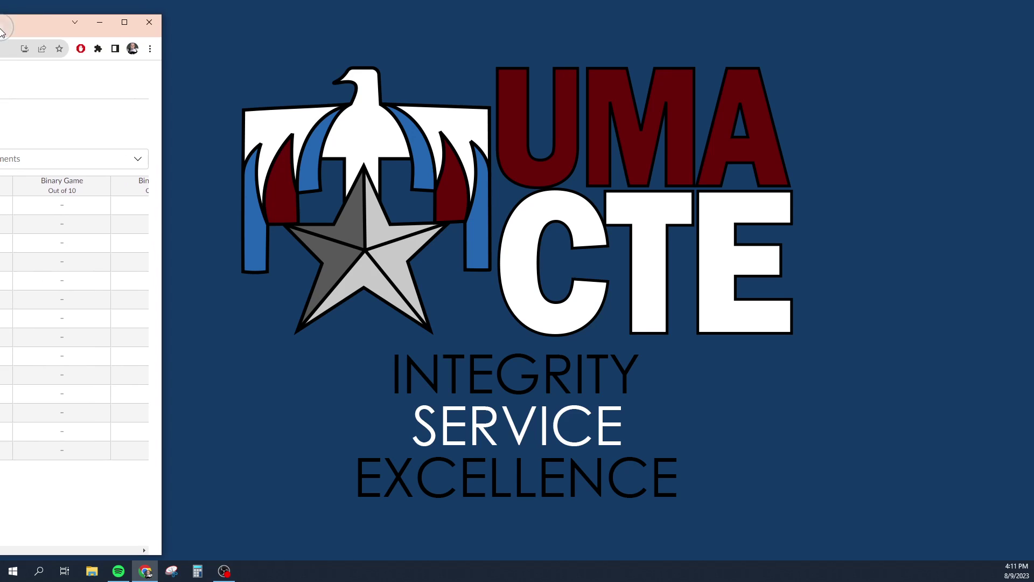
pyautogui.moveTo(3, 41); pyautogui.dragTo(176, 38)
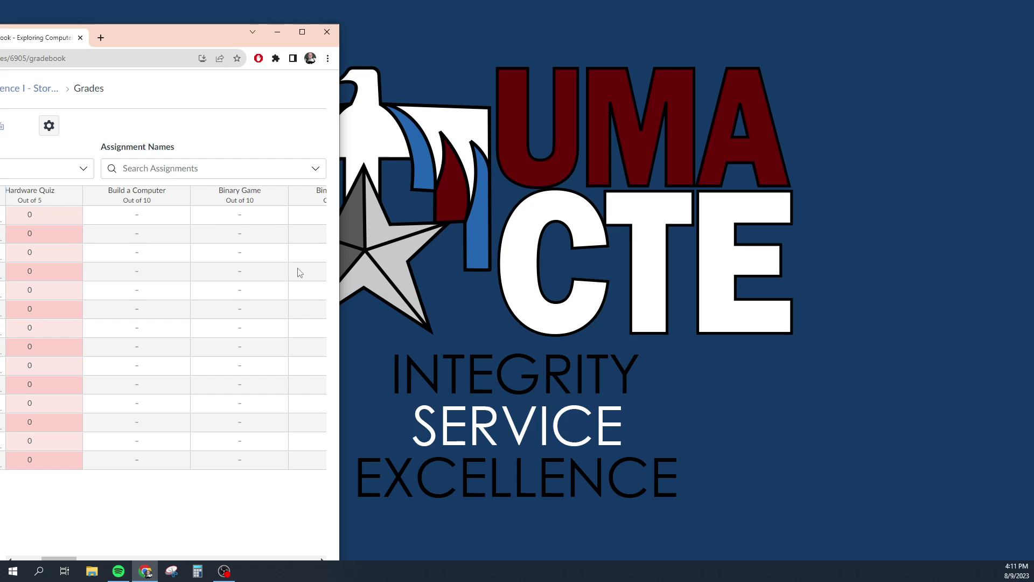
pyautogui.moveTo(345, 268); pyautogui.dragTo(929, 299)
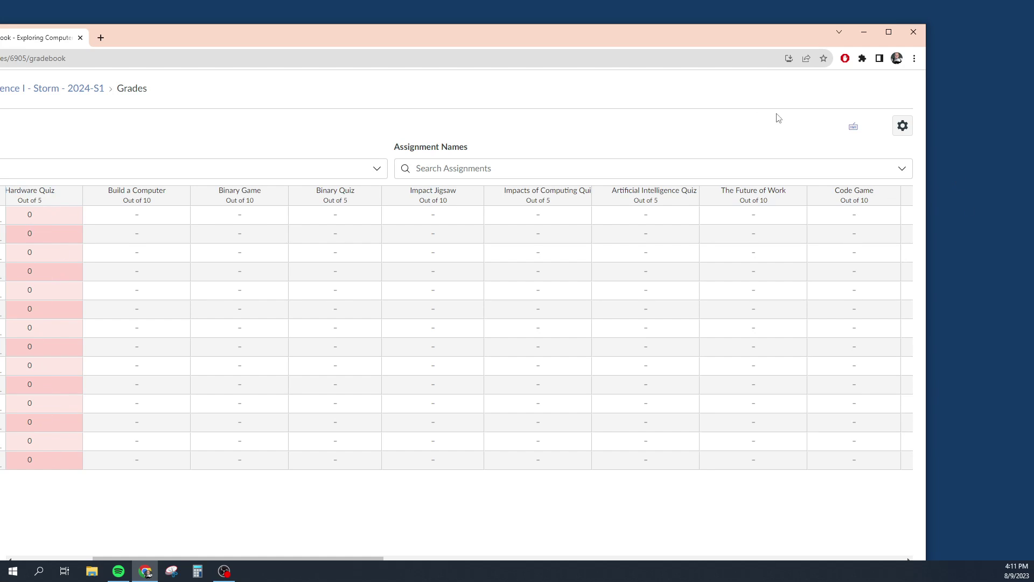
pyautogui.moveTo(658, 34); pyautogui.dragTo(651, 22)
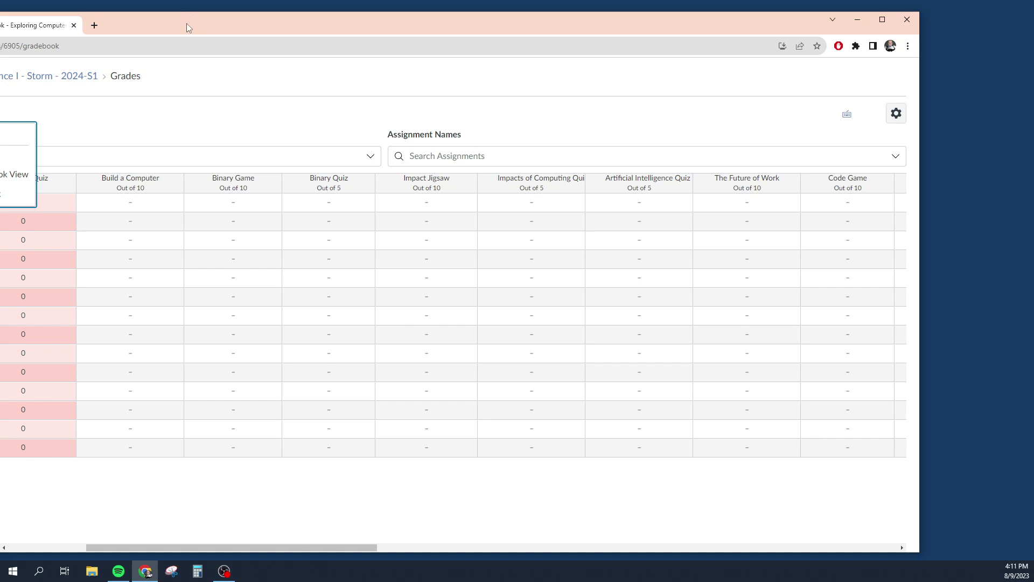
pyautogui.moveTo(190, 21); pyautogui.dragTo(155, 20)
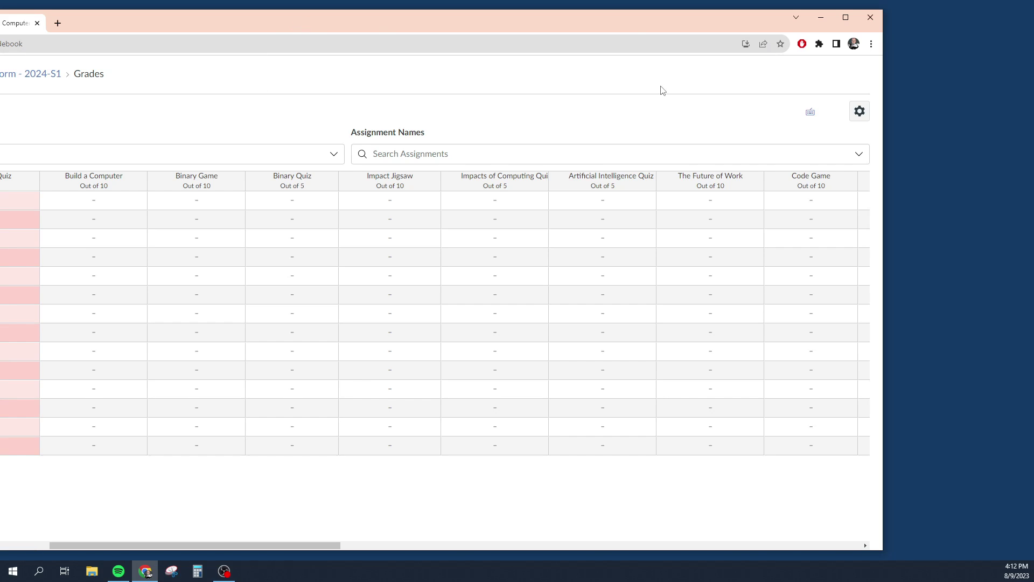
pyautogui.moveTo(611, 30); pyautogui.dragTo(0, 77)
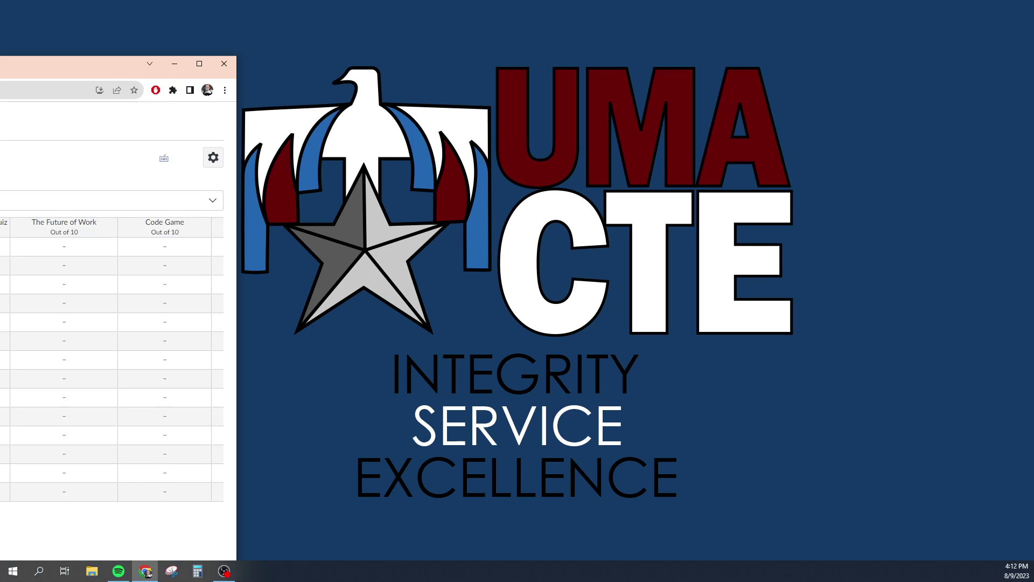
pyautogui.moveTo(0, 67); pyautogui.dragTo(36, 59)
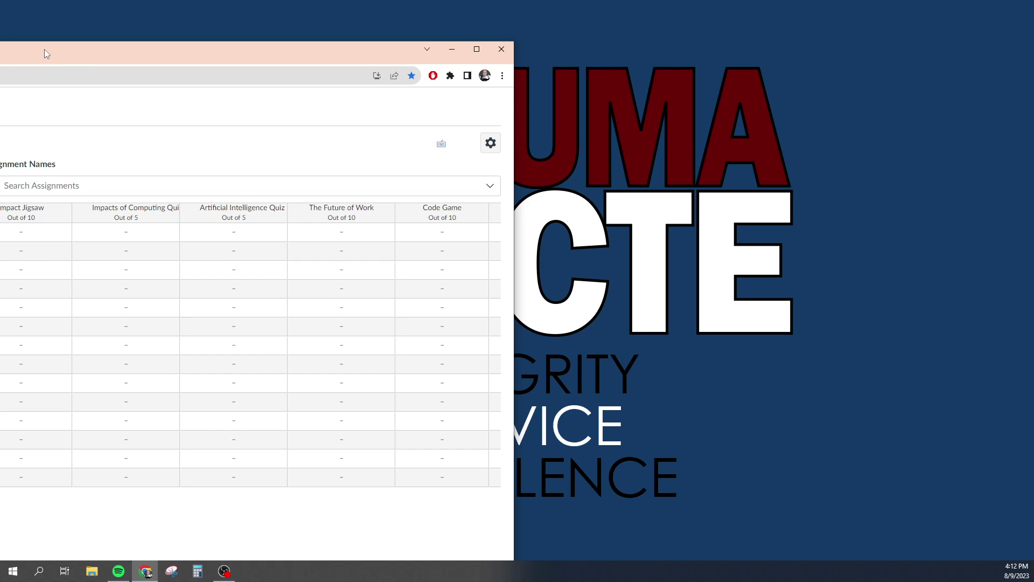
# Bring the browser window back fully onto the screen with the Canvas Dashboard showing and maximize it
pyautogui.hotkey('ctrl', 'Tab')
pyautogui.moveTo(111, 62); pyautogui.dragTo(875, 21)
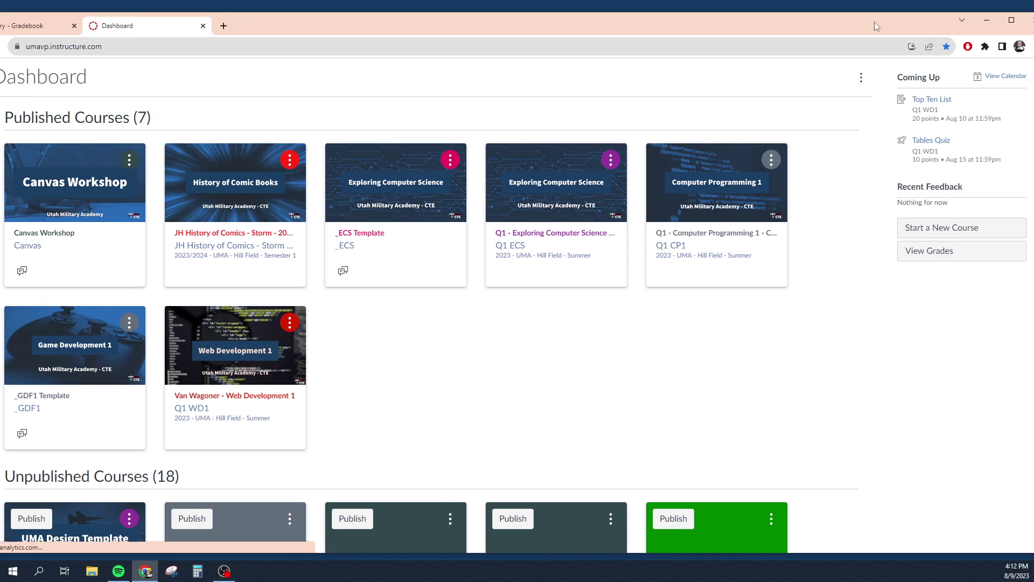
pyautogui.click(1012, 20)
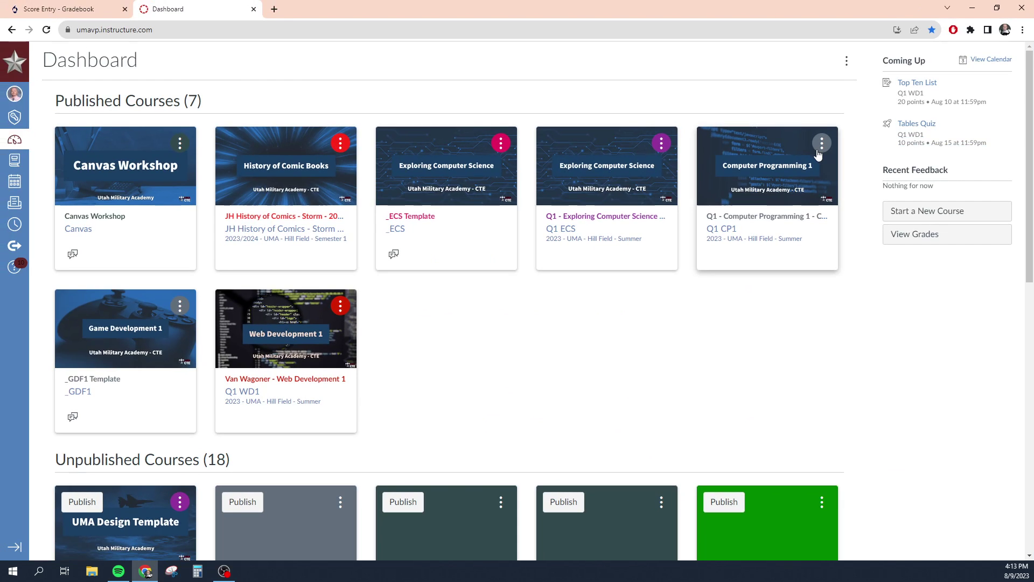